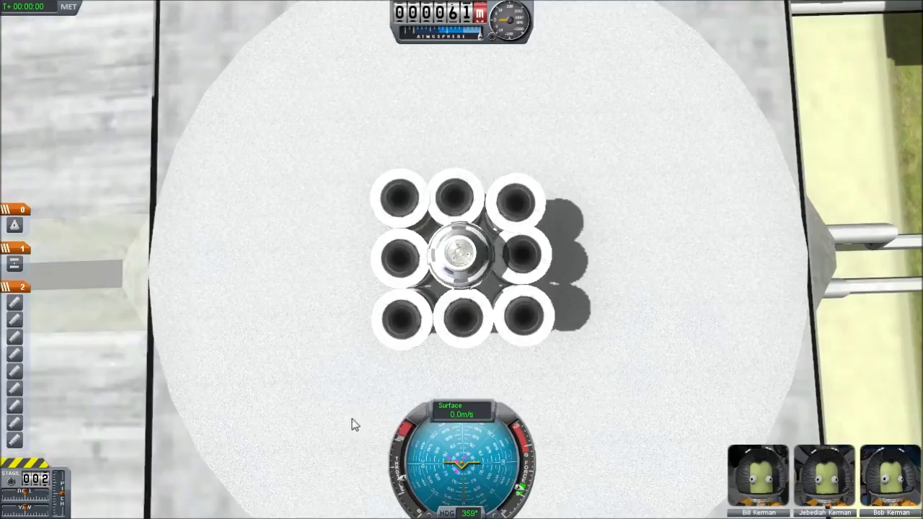
# Launch the rocket and watch it break apart until Flight Results report all crew lost
pyautogui.press('space')
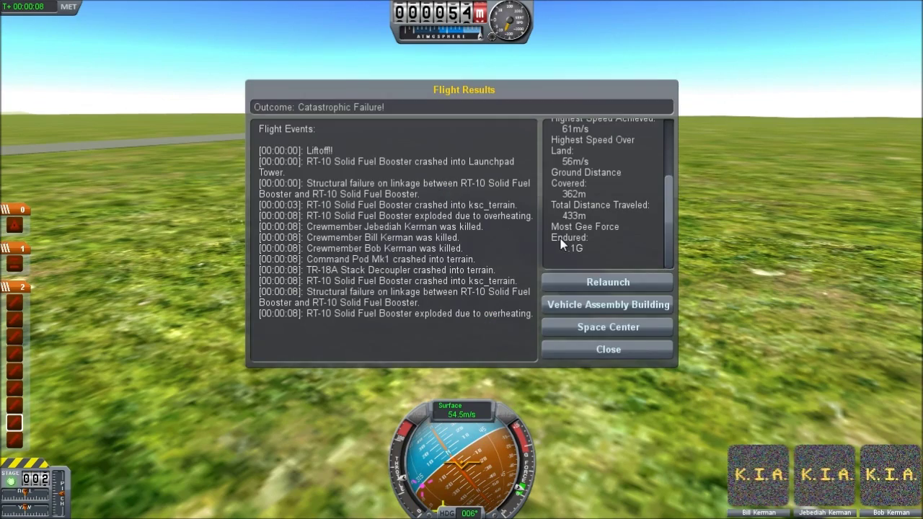
# Return to the assembly building and attach TT-38K radial decouplers around the lower tank
pyautogui.click(608, 304)
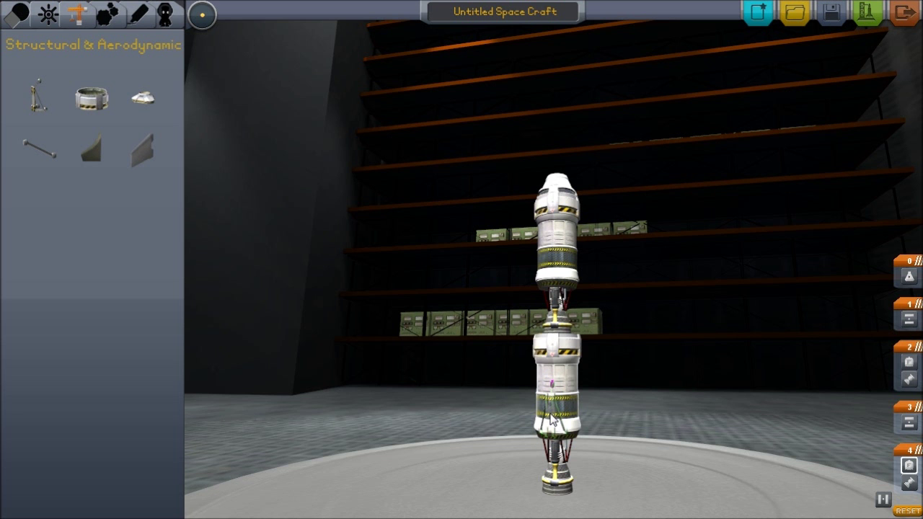
pyautogui.moveTo(552, 420)
pyautogui.mouseDown()
pyautogui.moveTo(494, 472)
pyautogui.moveTo(387, 397)
pyautogui.mouseUp()
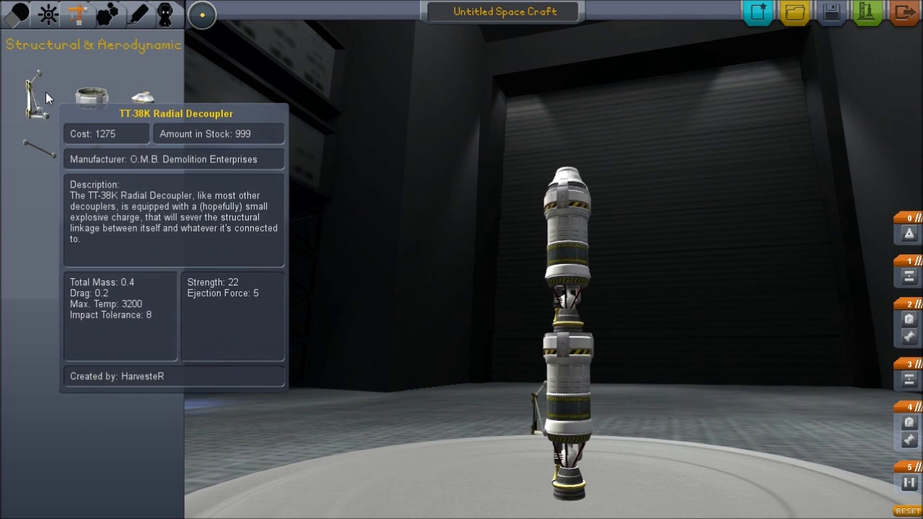
pyautogui.click(36, 96)
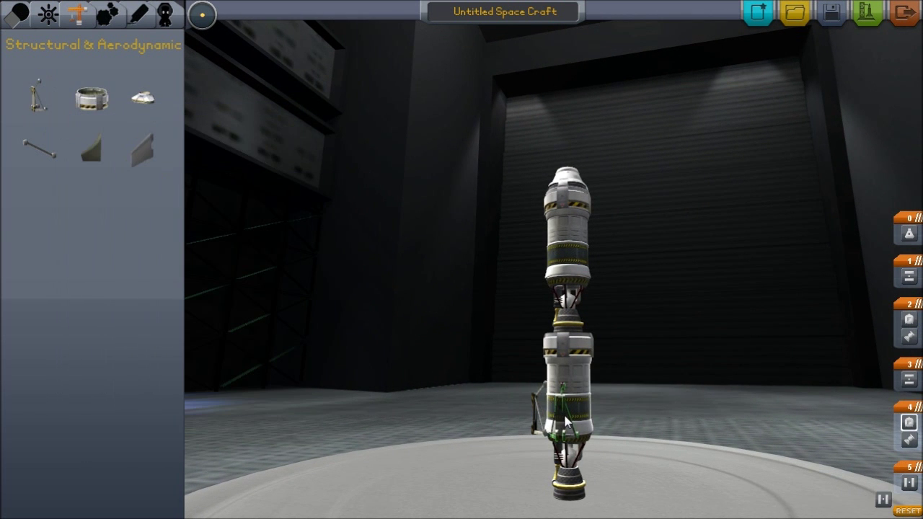
pyautogui.moveTo(564, 426); pyautogui.dragTo(390, 361)
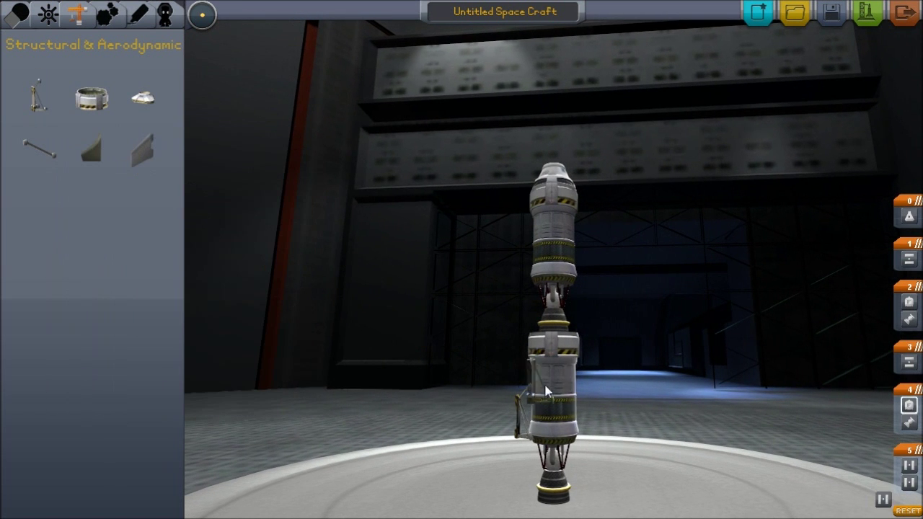
pyautogui.click(556, 427)
# Inspect the fitted decouplers from several angles and pick up another radial decoupler
pyautogui.moveTo(555, 427); pyautogui.dragTo(231, 317)
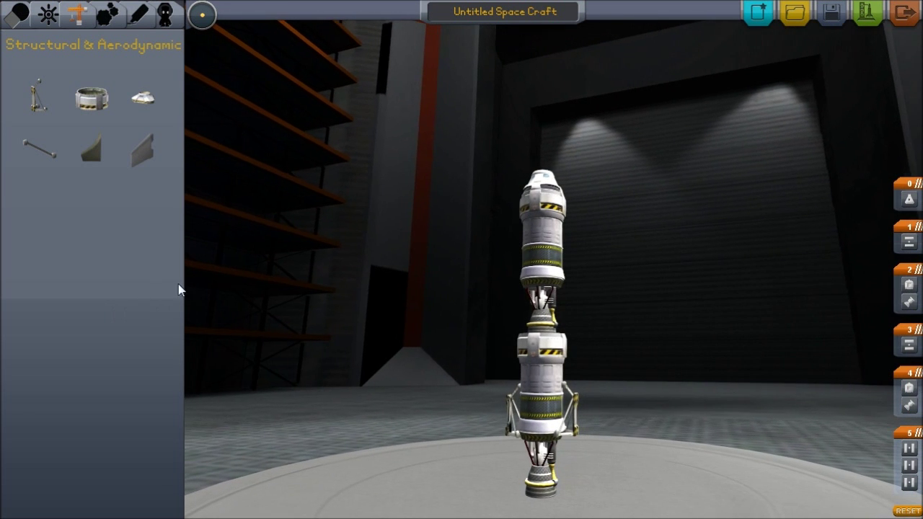
pyautogui.moveTo(179, 288); pyautogui.dragTo(582, 395)
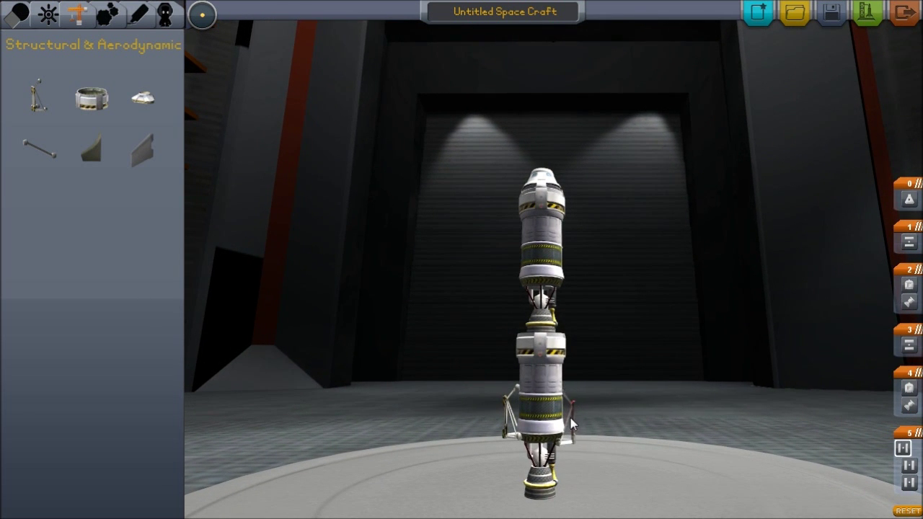
pyautogui.moveTo(570, 429)
pyautogui.mouseDown()
pyautogui.moveTo(169, 370)
pyautogui.moveTo(866, 381)
pyautogui.mouseUp()
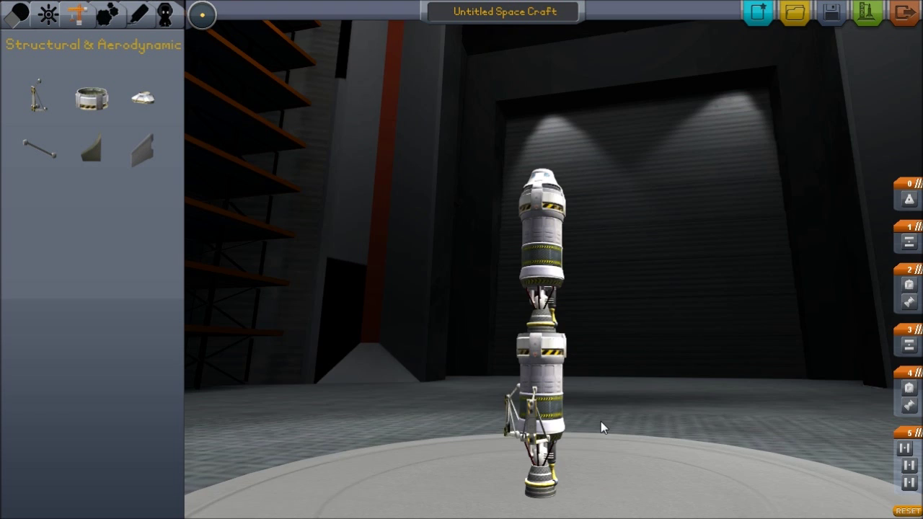
pyautogui.moveTo(602, 426)
pyautogui.mouseDown()
pyautogui.moveTo(293, 312)
pyautogui.moveTo(137, 192)
pyautogui.mouseUp()
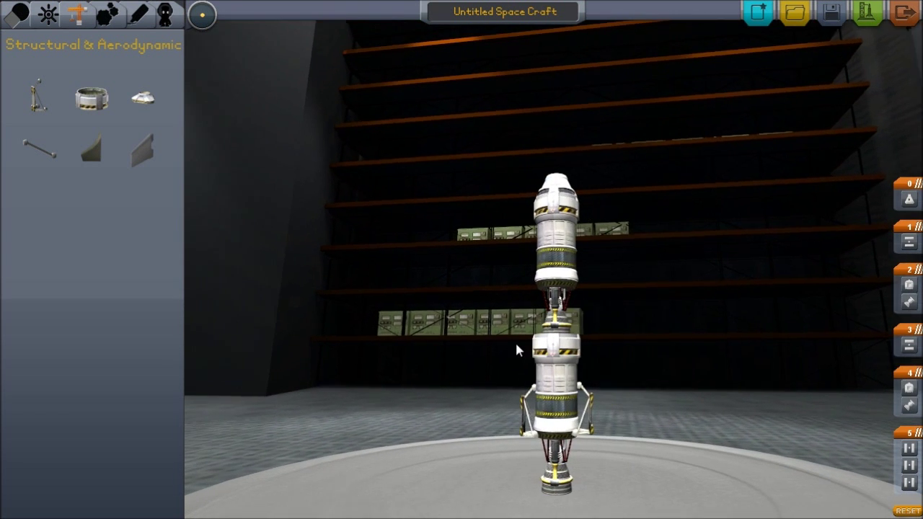
pyautogui.click(38, 95)
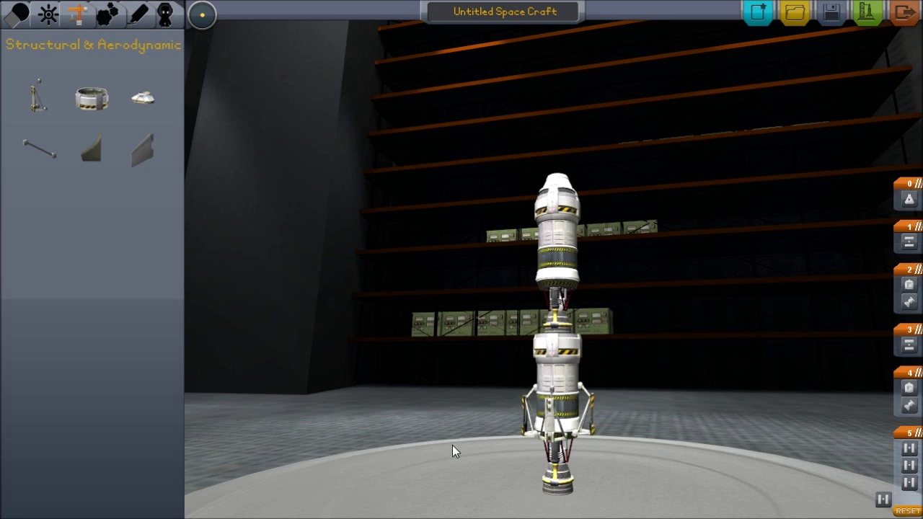
pyautogui.moveTo(555, 425)
pyautogui.mouseDown()
pyautogui.moveTo(728, 375)
pyautogui.moveTo(564, 453)
pyautogui.moveTo(711, 368)
pyautogui.moveTo(389, 274)
pyautogui.mouseUp()
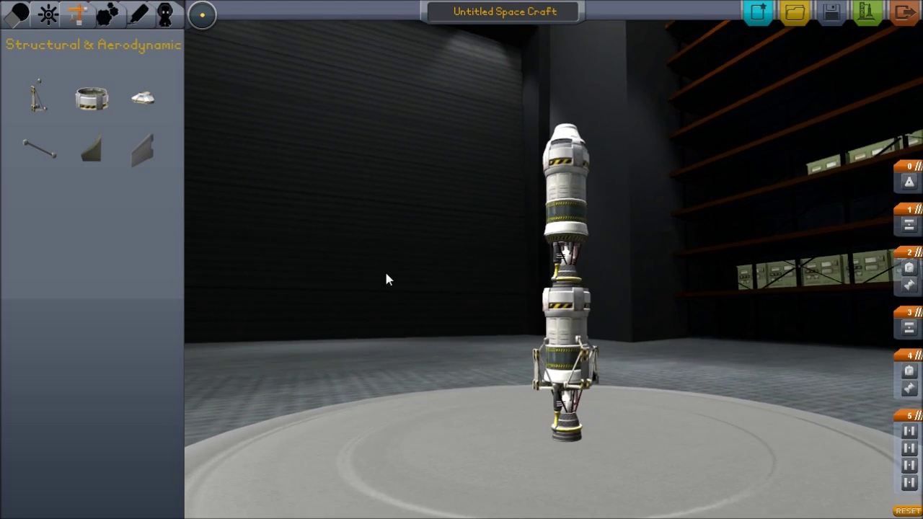
# Attach an RT-10 solid fuel booster from the Propulsion parts to the lower stage
pyautogui.click(19, 16)
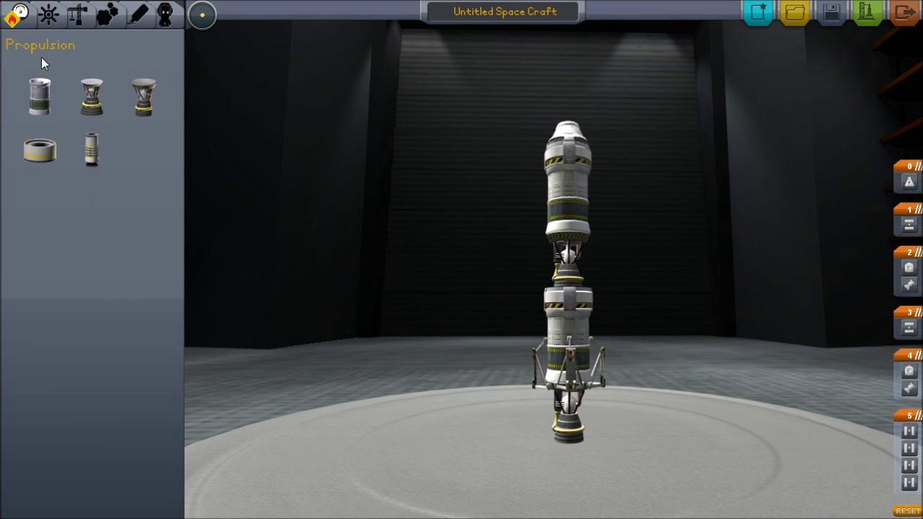
pyautogui.click(40, 150)
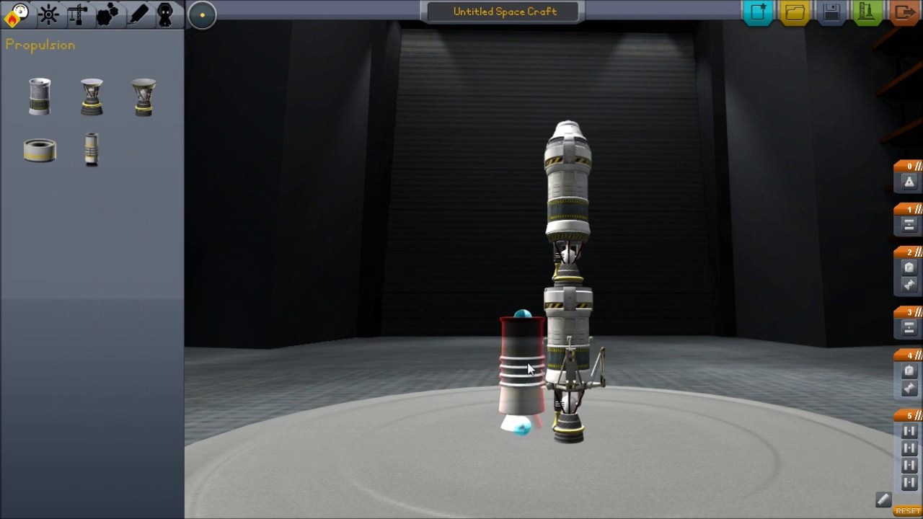
pyautogui.click(570, 361)
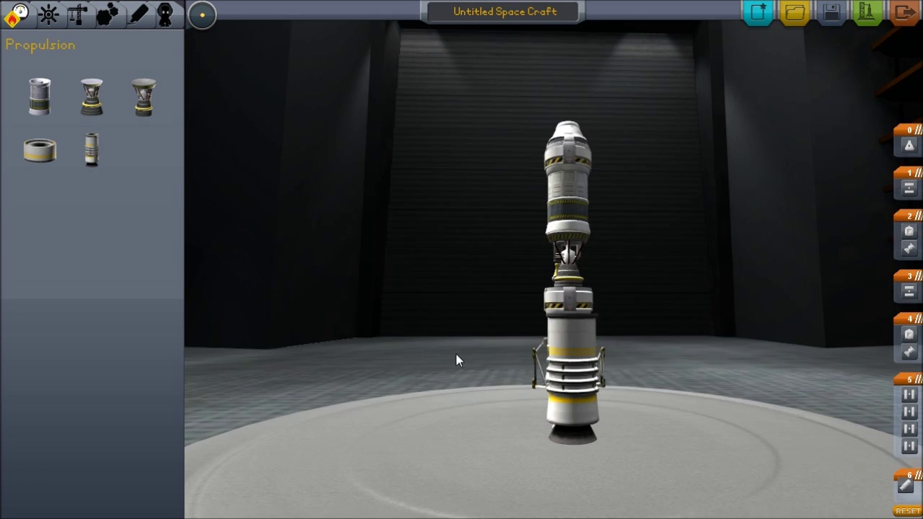
pyautogui.moveTo(456, 354)
pyautogui.mouseDown()
pyautogui.moveTo(682, 130)
pyautogui.moveTo(384, 250)
pyautogui.mouseUp()
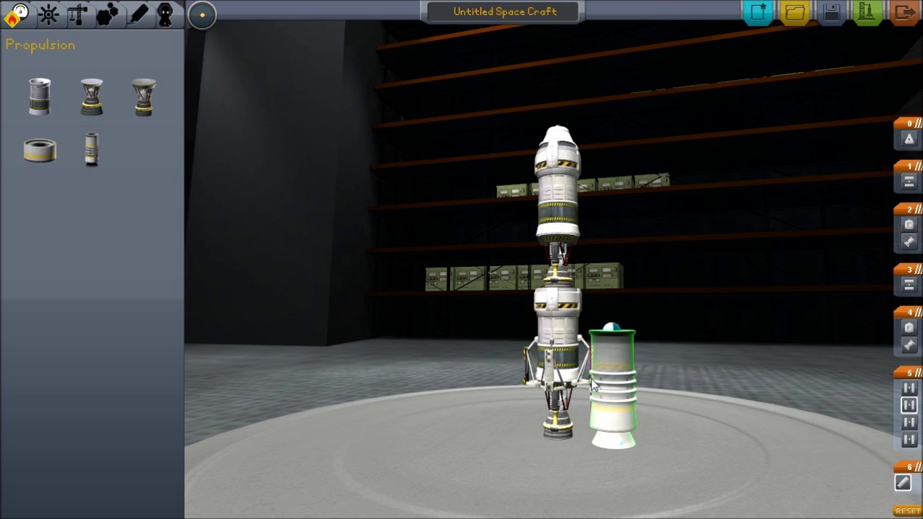
pyautogui.moveTo(594, 384); pyautogui.dragTo(461, 285)
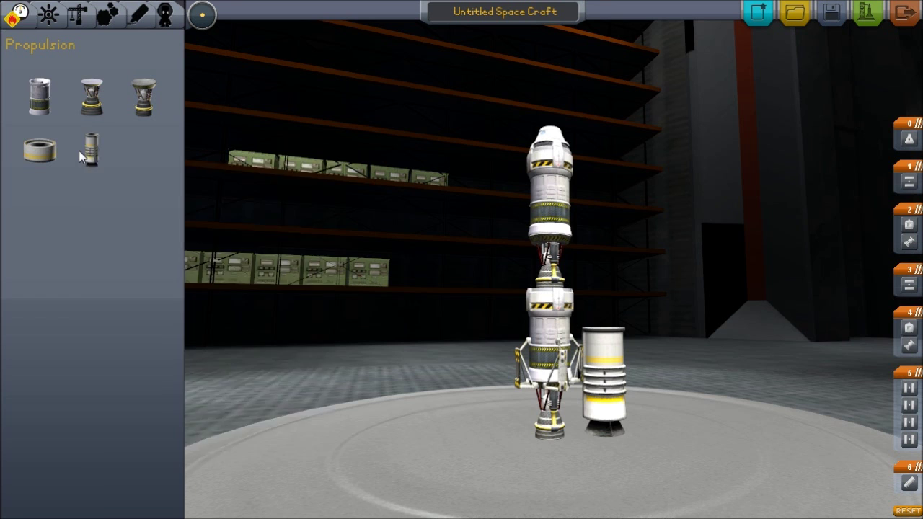
# Place a second RT-10 booster beside the rocket
pyautogui.click(92, 150)
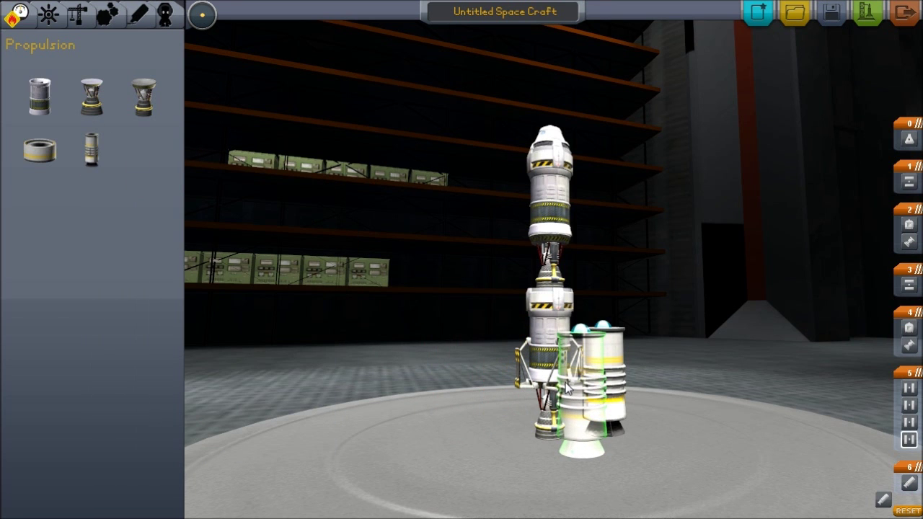
pyautogui.click(562, 385)
pyautogui.moveTo(738, 215); pyautogui.dragTo(301, 274)
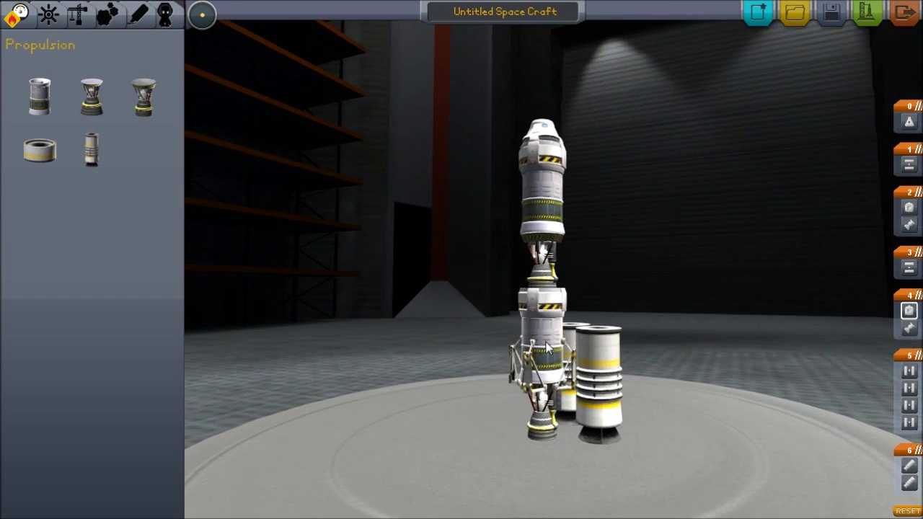
pyautogui.moveTo(548, 349); pyautogui.dragTo(462, 288)
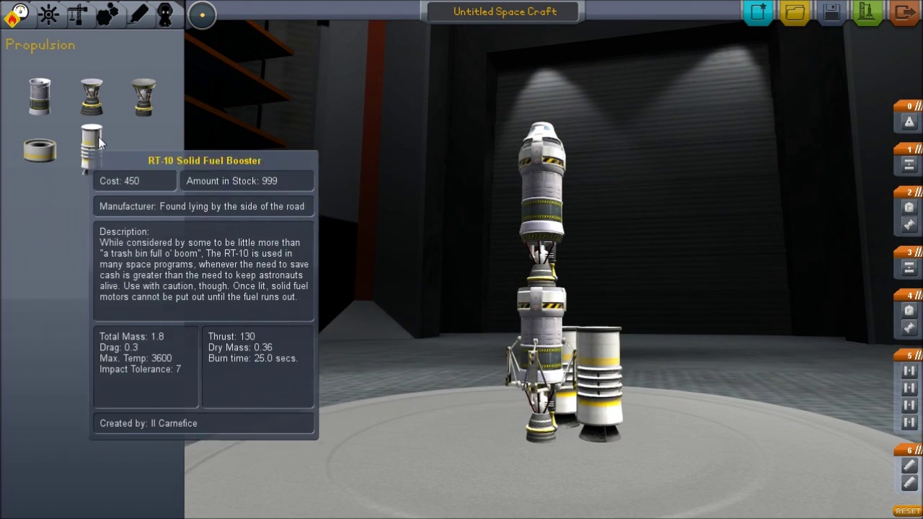
# Fit an RT-10 booster on the left side, lift the front booster, and grab another RT-10
pyautogui.click(95, 154)
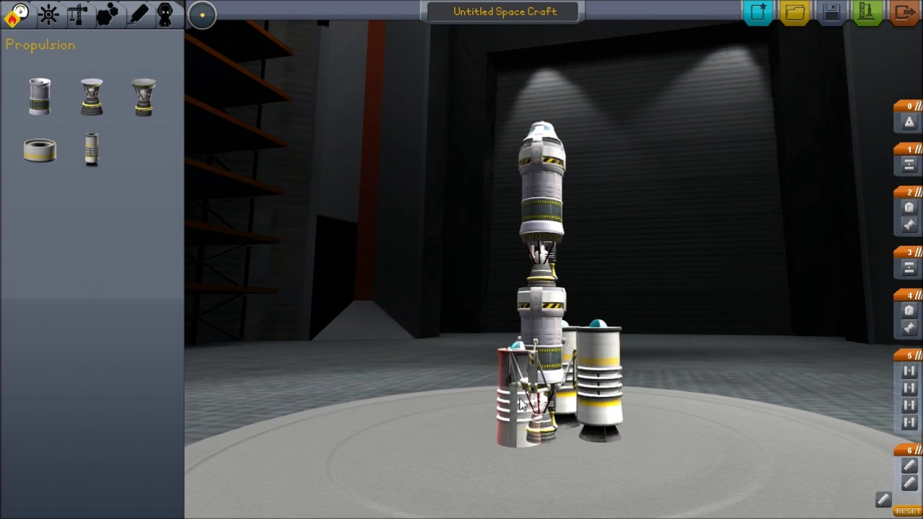
pyautogui.click(530, 393)
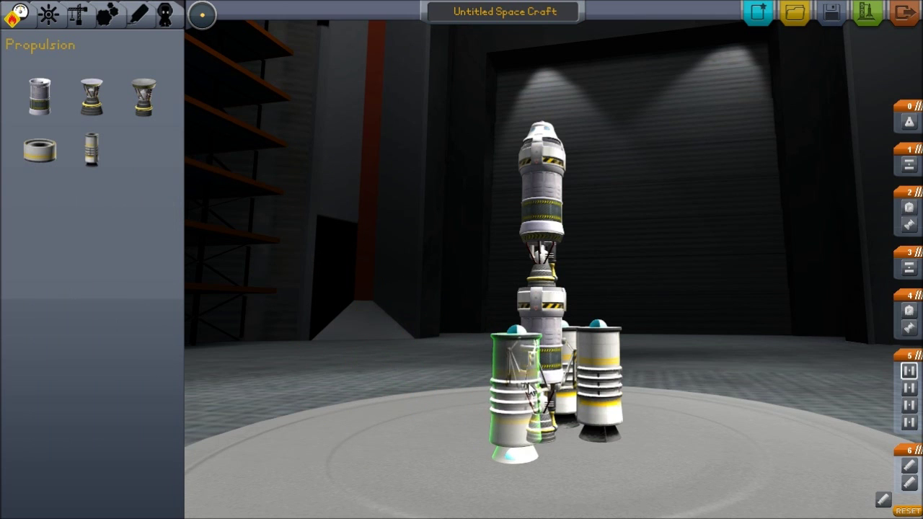
pyautogui.click(532, 395)
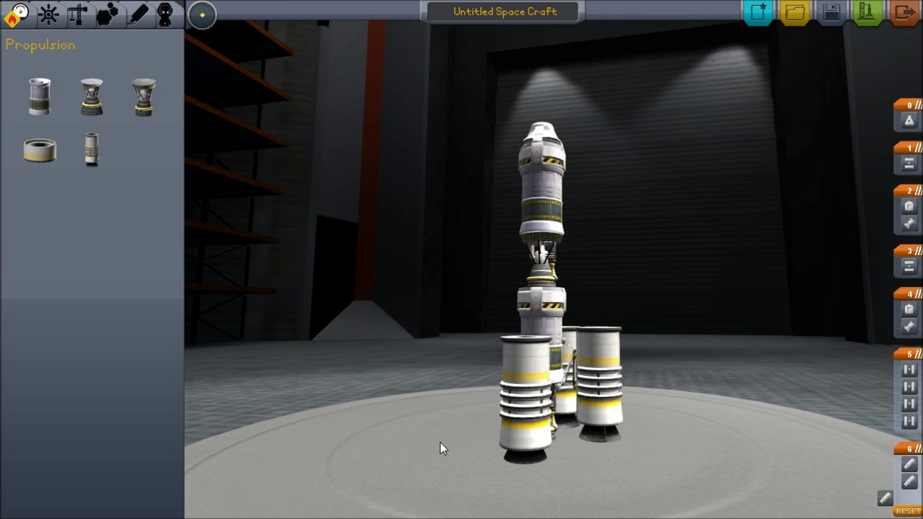
pyautogui.moveTo(484, 365)
pyautogui.mouseDown()
pyautogui.moveTo(608, 329)
pyautogui.moveTo(504, 345)
pyautogui.mouseUp()
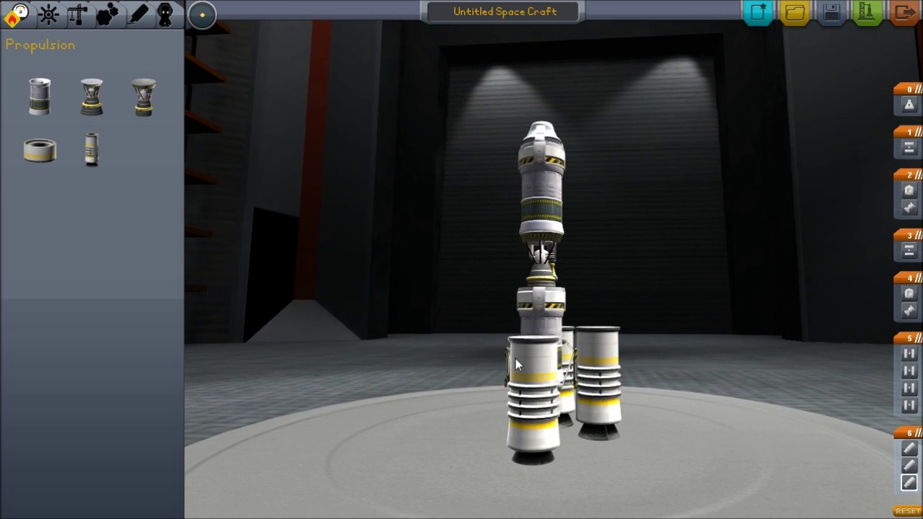
pyautogui.click(515, 357)
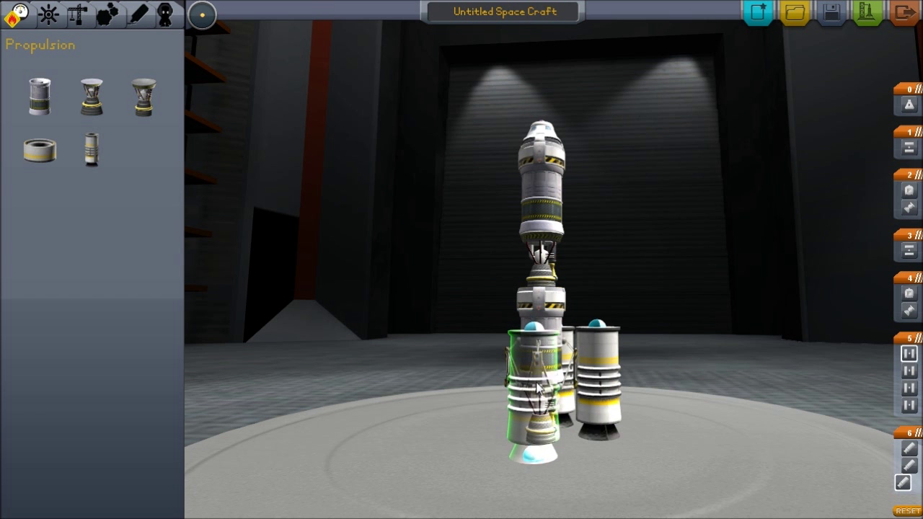
pyautogui.moveTo(467, 303); pyautogui.dragTo(736, 265)
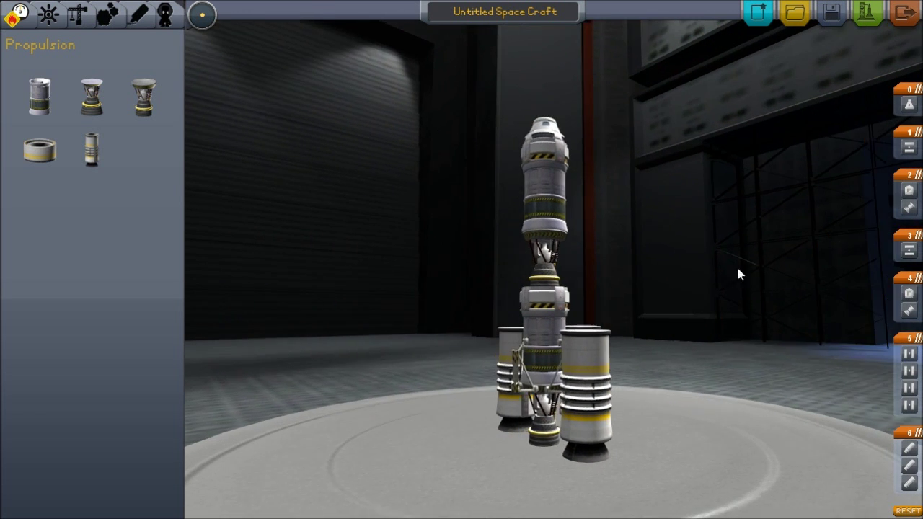
pyautogui.moveTo(387, 460); pyautogui.dragTo(438, 280)
pyautogui.moveTo(442, 408); pyautogui.dragTo(367, 307)
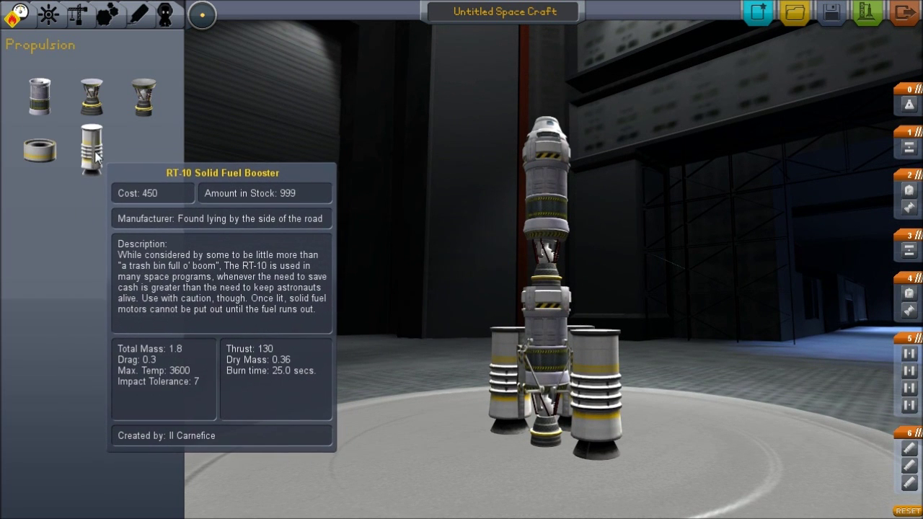
pyautogui.click(91, 149)
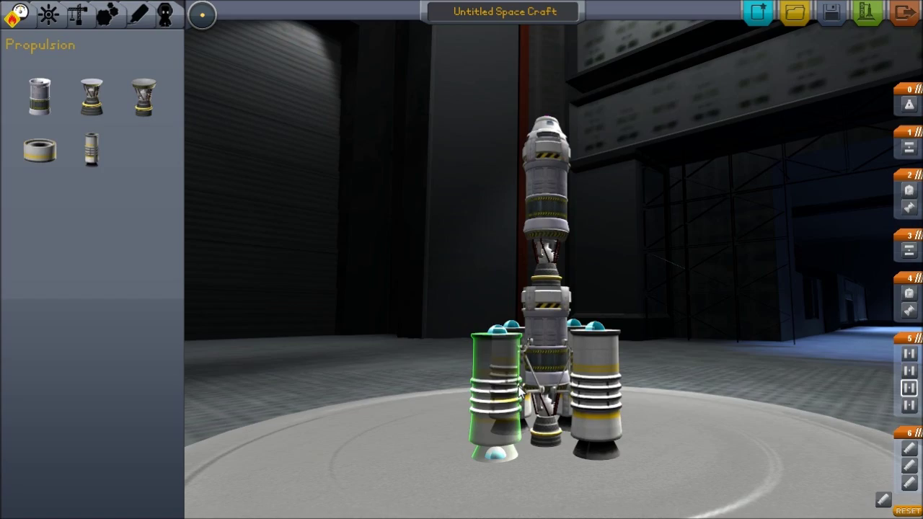
# Attach the held RT-10 booster to the lower stage and inspect the ring from all sides
pyautogui.click(518, 389)
pyautogui.moveTo(356, 330)
pyautogui.mouseDown()
pyautogui.moveTo(527, 511)
pyautogui.moveTo(544, 329)
pyautogui.mouseUp()
pyautogui.moveTo(526, 387)
pyautogui.mouseDown()
pyautogui.moveTo(504, 297)
pyautogui.moveTo(398, 340)
pyautogui.moveTo(414, 235)
pyautogui.moveTo(443, 192)
pyautogui.moveTo(442, 152)
pyautogui.mouseUp()
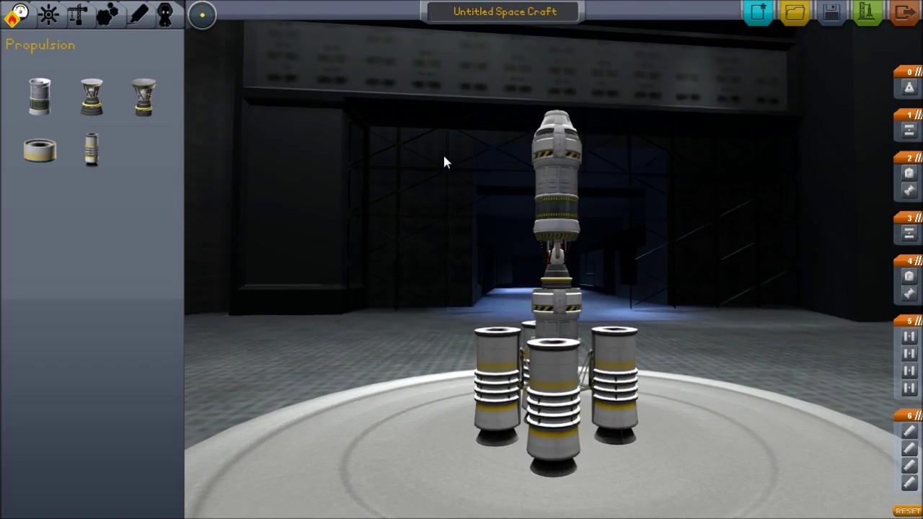
pyautogui.moveTo(443, 333)
pyautogui.mouseDown()
pyautogui.moveTo(465, 209)
pyautogui.moveTo(447, 207)
pyautogui.mouseUp()
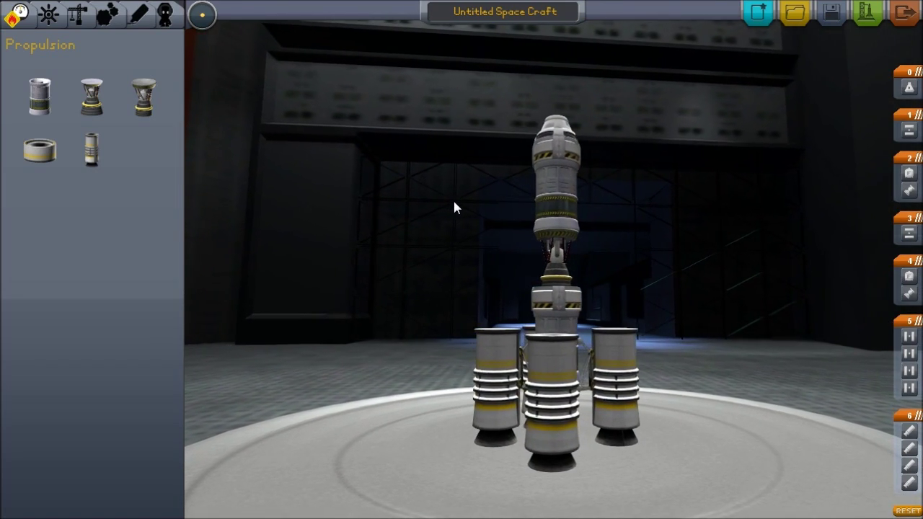
pyautogui.moveTo(442, 254)
pyautogui.mouseDown()
pyautogui.moveTo(17, 382)
pyautogui.moveTo(580, 360)
pyautogui.moveTo(120, 327)
pyautogui.moveTo(79, 398)
pyautogui.moveTo(453, 309)
pyautogui.moveTo(344, 241)
pyautogui.moveTo(573, 399)
pyautogui.mouseUp()
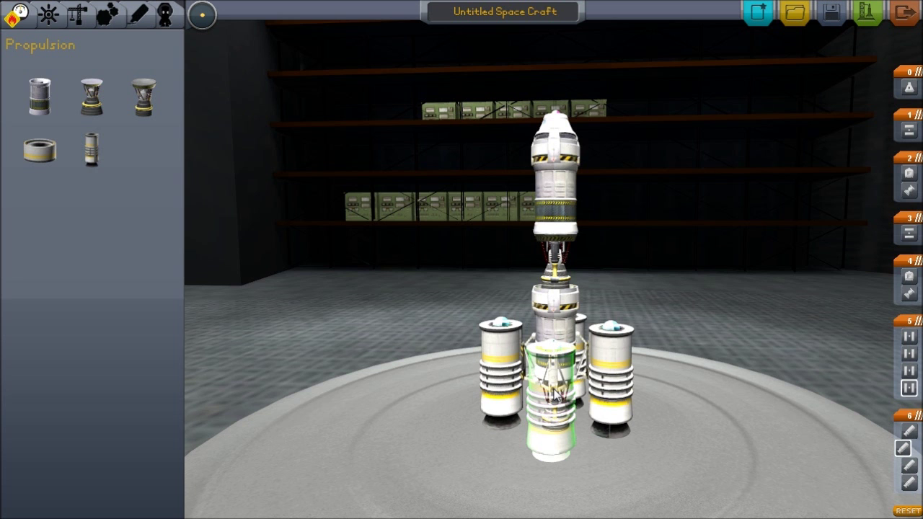
pyautogui.moveTo(537, 426)
pyautogui.mouseDown()
pyautogui.moveTo(591, 164)
pyautogui.moveTo(585, 137)
pyautogui.moveTo(524, 386)
pyautogui.mouseUp()
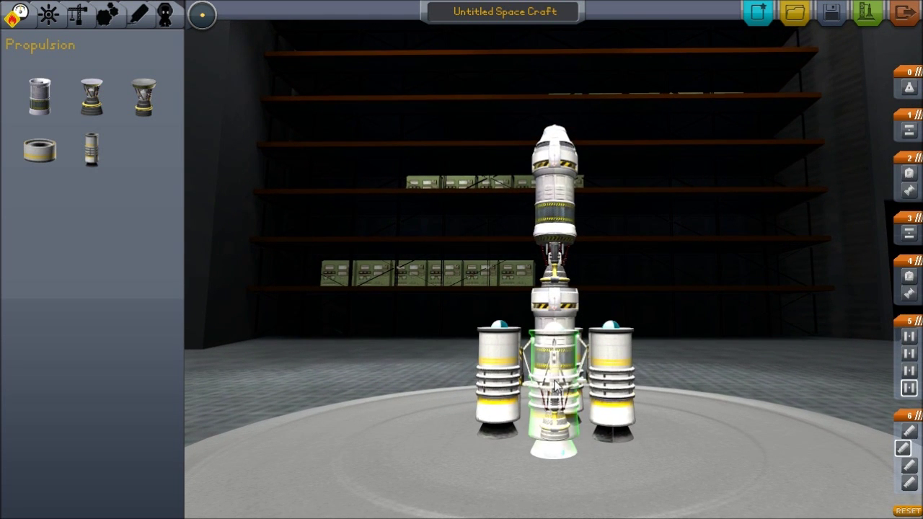
pyautogui.moveTo(533, 390)
pyautogui.mouseDown()
pyautogui.moveTo(680, 415)
pyautogui.moveTo(355, 310)
pyautogui.moveTo(249, 332)
pyautogui.moveTo(661, 277)
pyautogui.moveTo(740, 188)
pyautogui.moveTo(778, 172)
pyautogui.moveTo(649, 334)
pyautogui.mouseUp()
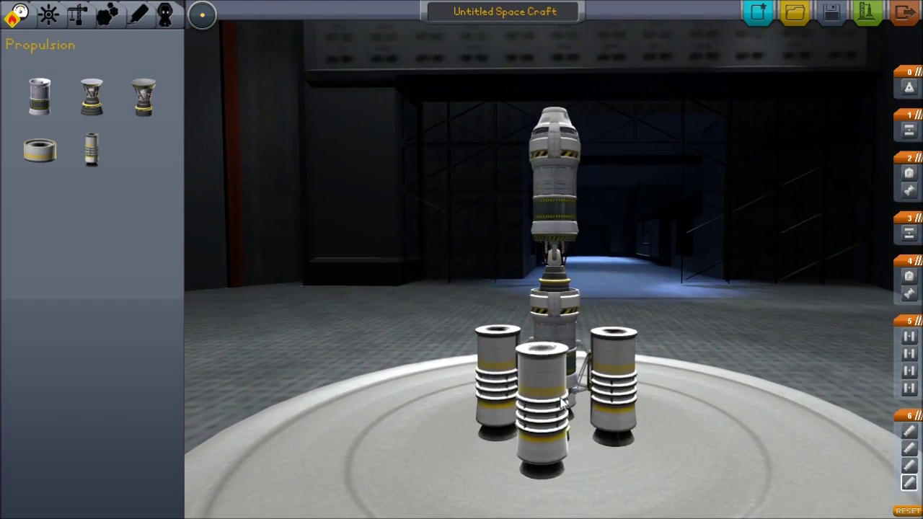
# Detach the front booster and reattach it at the front of the lower stage
pyautogui.click(546, 393)
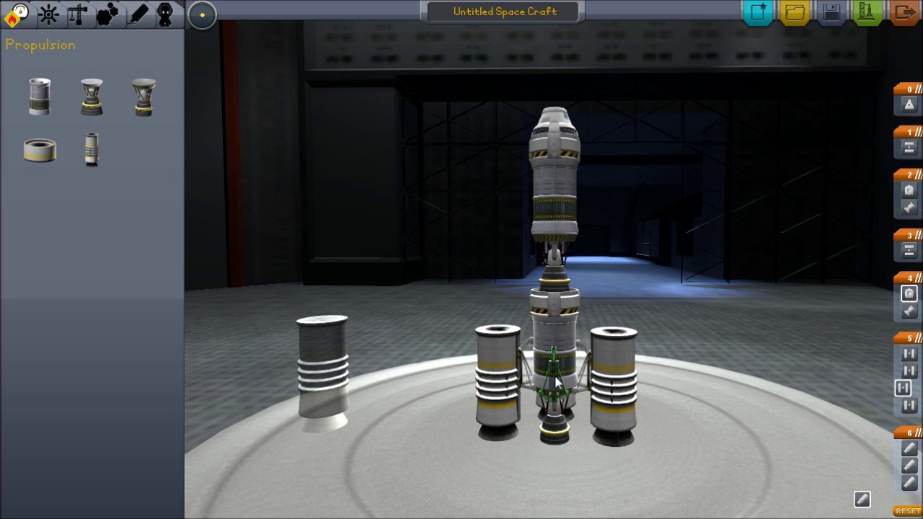
pyautogui.click(323, 375)
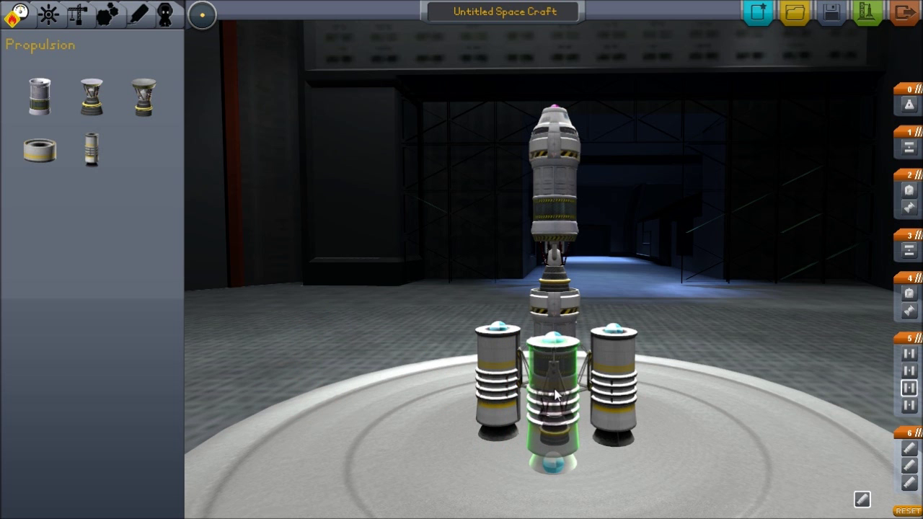
pyautogui.click(555, 396)
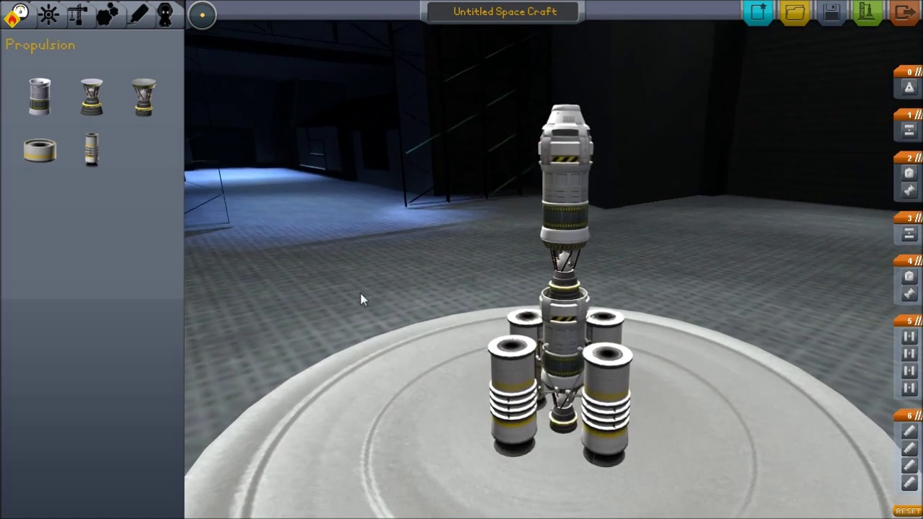
# Attach AV-T1 winglets to the left and right boosters and a third booster
pyautogui.click(77, 14)
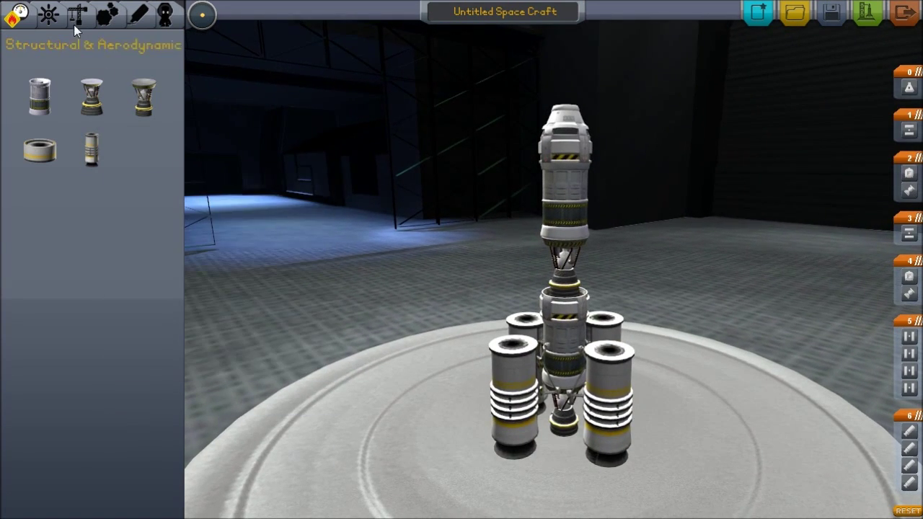
pyautogui.scroll(-1, 77, 93)
pyautogui.click(142, 151)
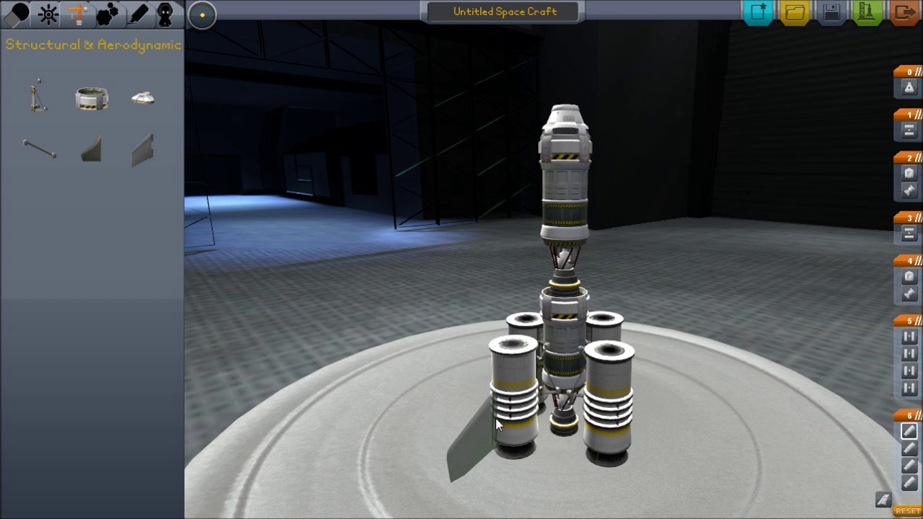
pyautogui.click(496, 425)
pyautogui.click(142, 151)
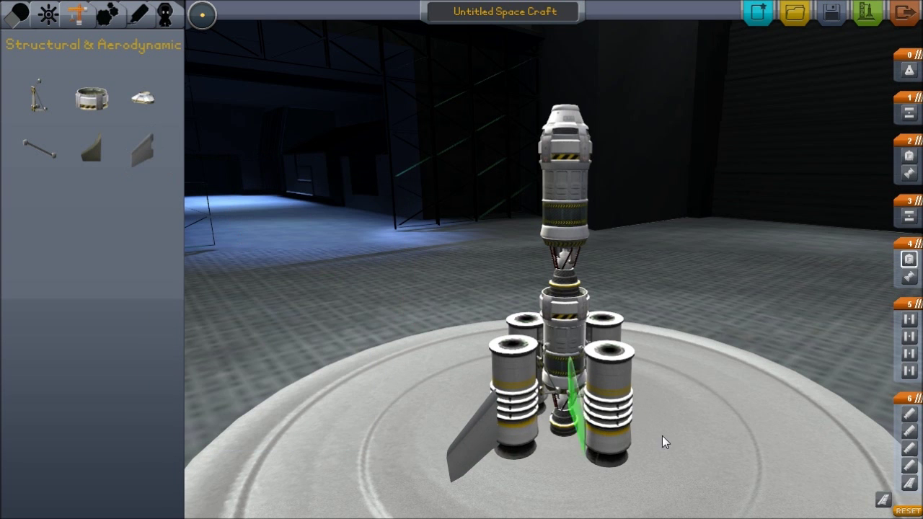
pyautogui.click(627, 440)
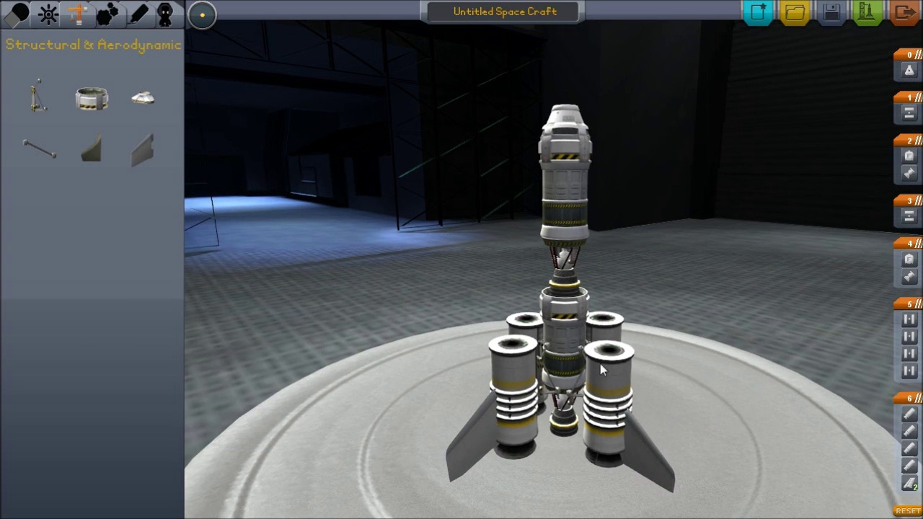
pyautogui.moveTo(627, 360); pyautogui.dragTo(505, 360)
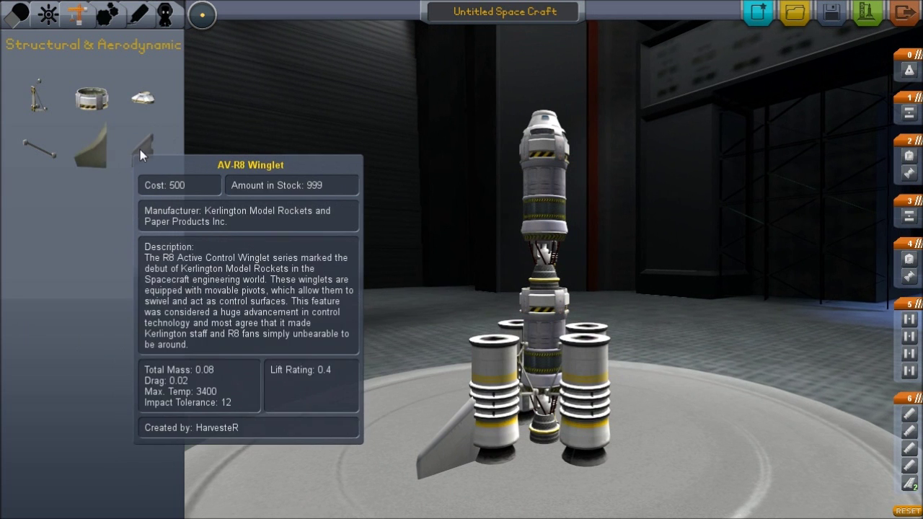
pyautogui.click(140, 149)
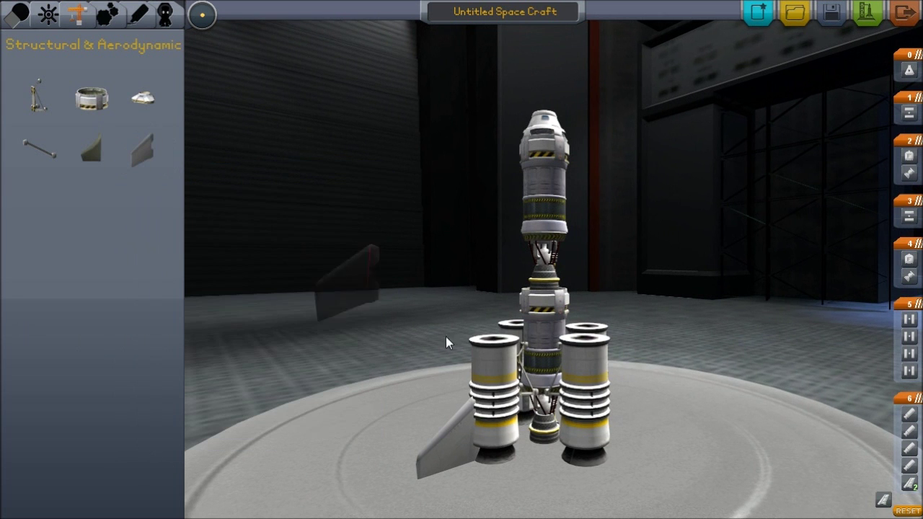
pyautogui.click(608, 433)
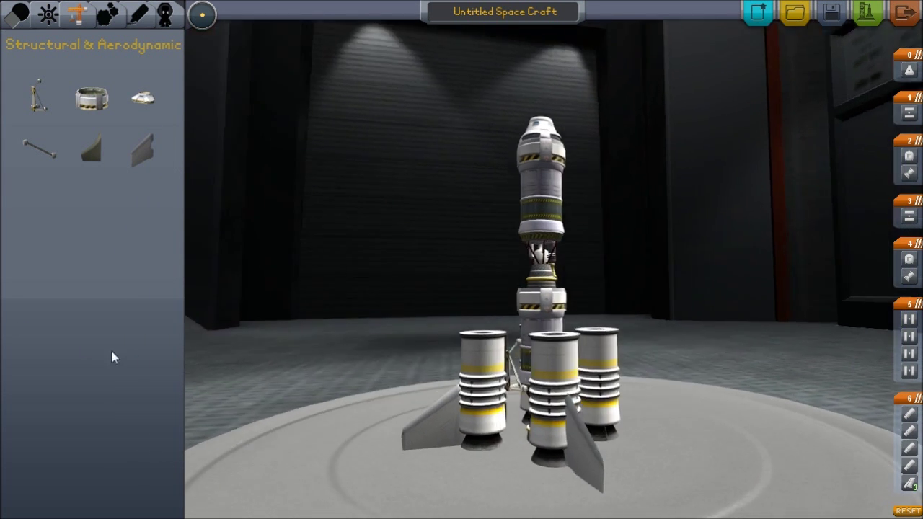
# Add AV-T1 winglets to the centre, right and front boosters
pyautogui.moveTo(649, 325); pyautogui.dragTo(505, 325)
pyautogui.moveTo(613, 325); pyautogui.dragTo(590, 324)
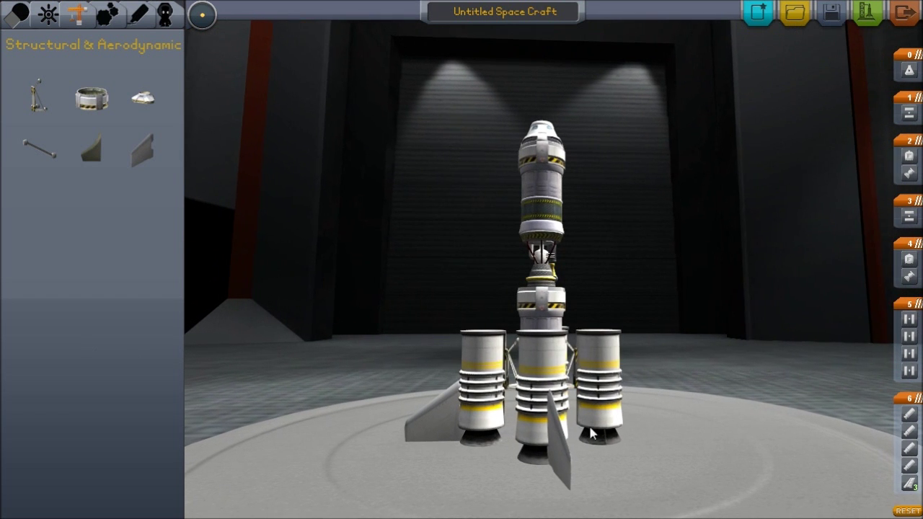
pyautogui.click(544, 432)
pyautogui.moveTo(505, 361); pyautogui.dragTo(360, 288)
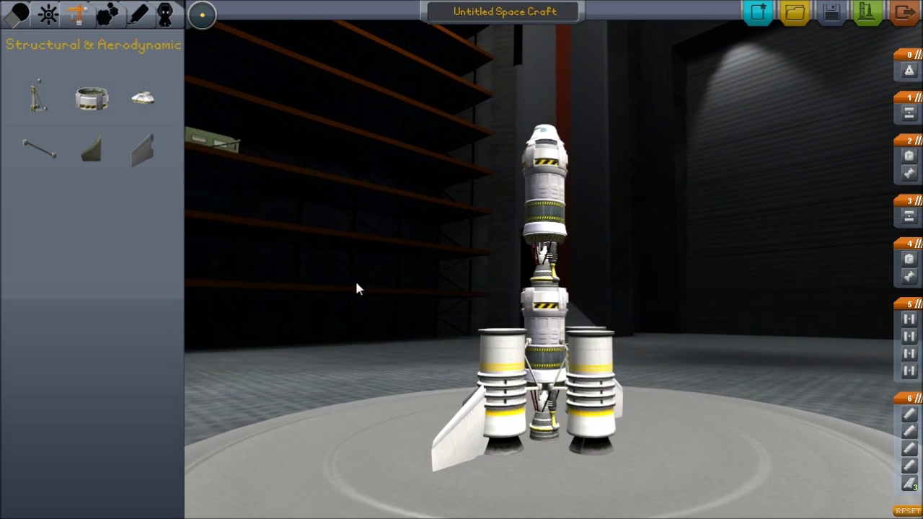
pyautogui.click(140, 148)
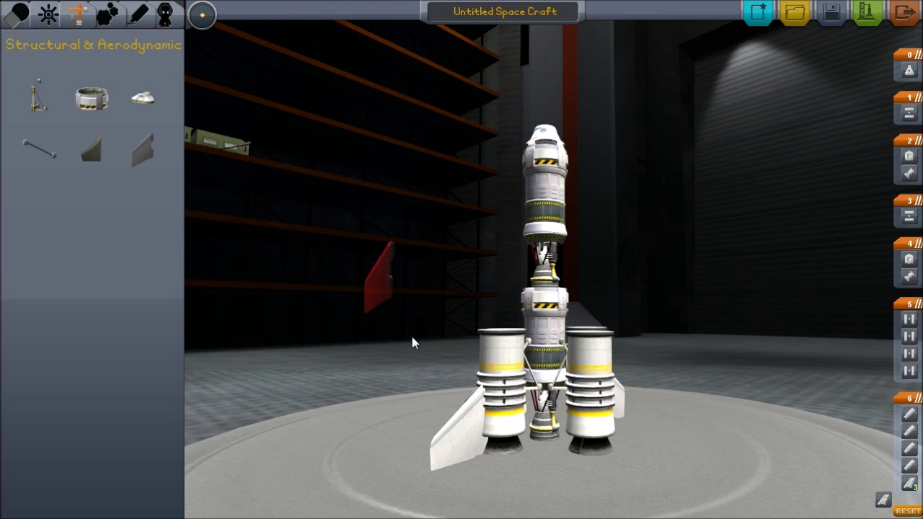
pyautogui.click(605, 429)
pyautogui.click(606, 429)
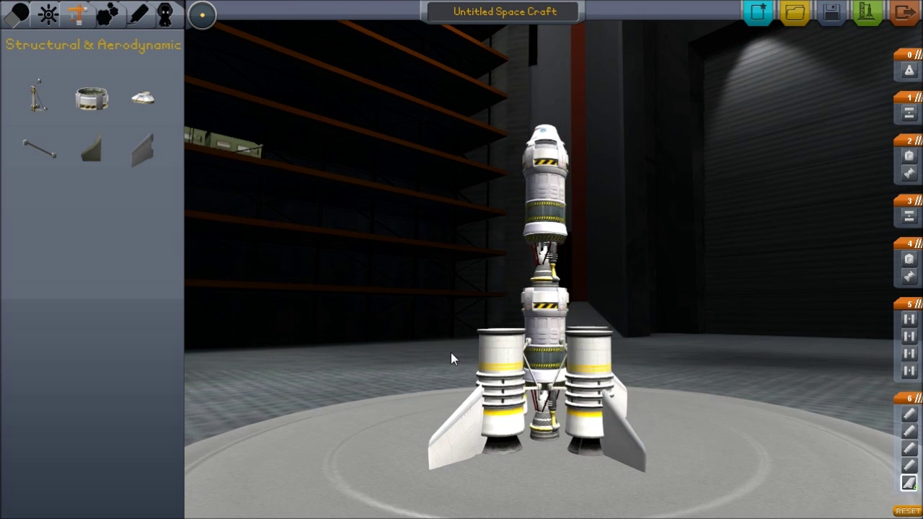
pyautogui.moveTo(504, 324)
pyautogui.mouseDown()
pyautogui.moveTo(613, 353)
pyautogui.moveTo(570, 436)
pyautogui.mouseUp()
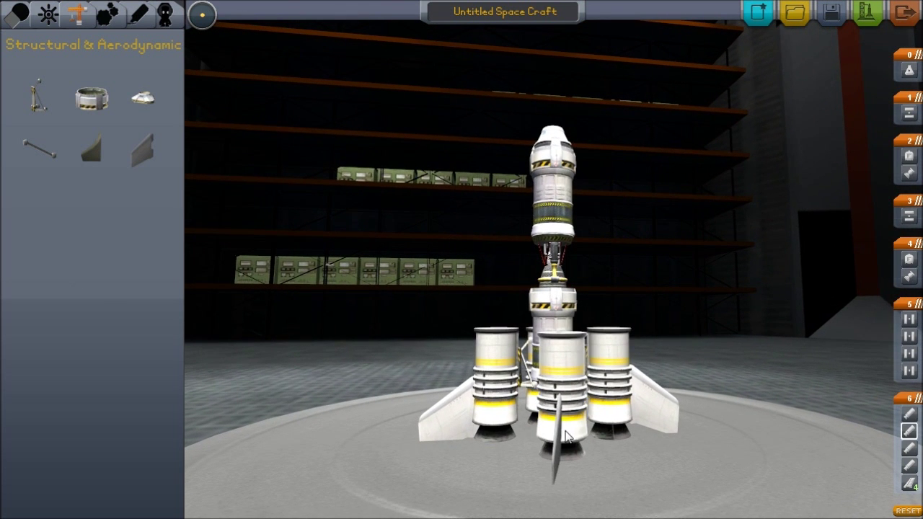
pyautogui.click(567, 431)
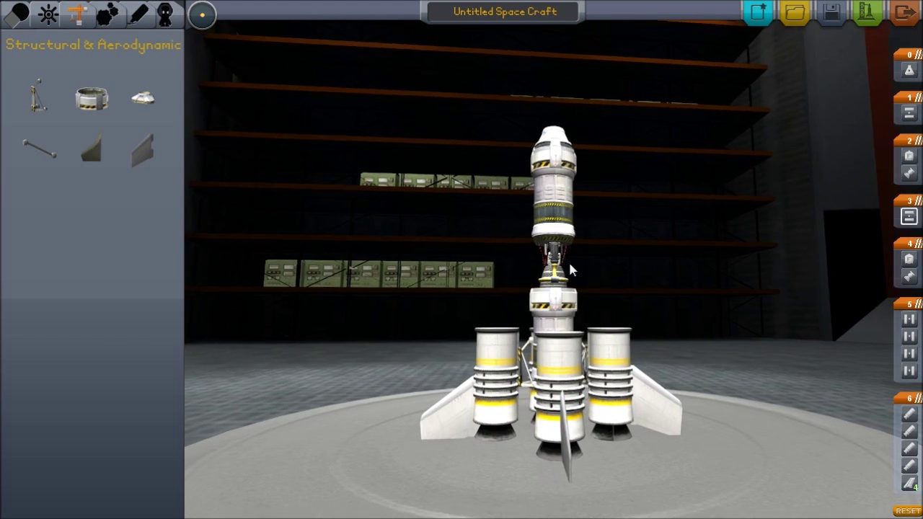
pyautogui.moveTo(563, 418); pyautogui.dragTo(360, 253)
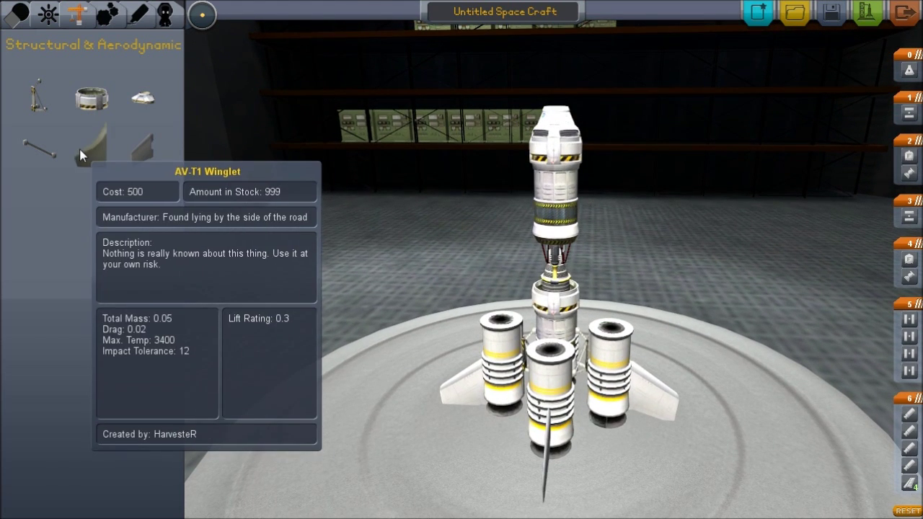
pyautogui.click(81, 150)
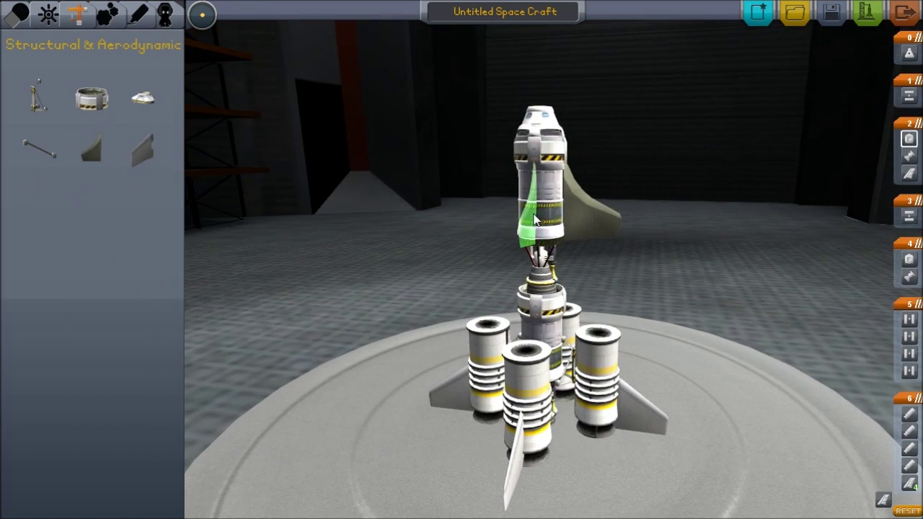
pyautogui.moveTo(535, 218); pyautogui.dragTo(476, 288)
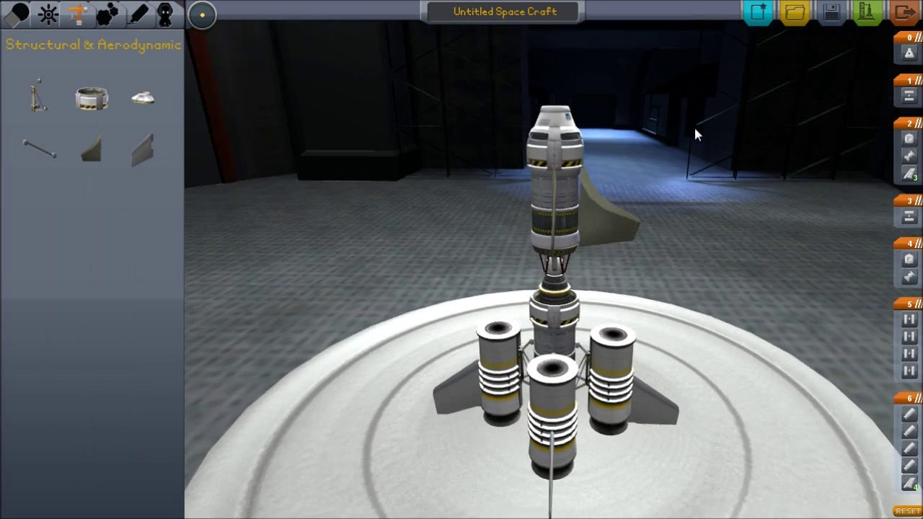
pyautogui.moveTo(544, 229); pyautogui.dragTo(570, 225)
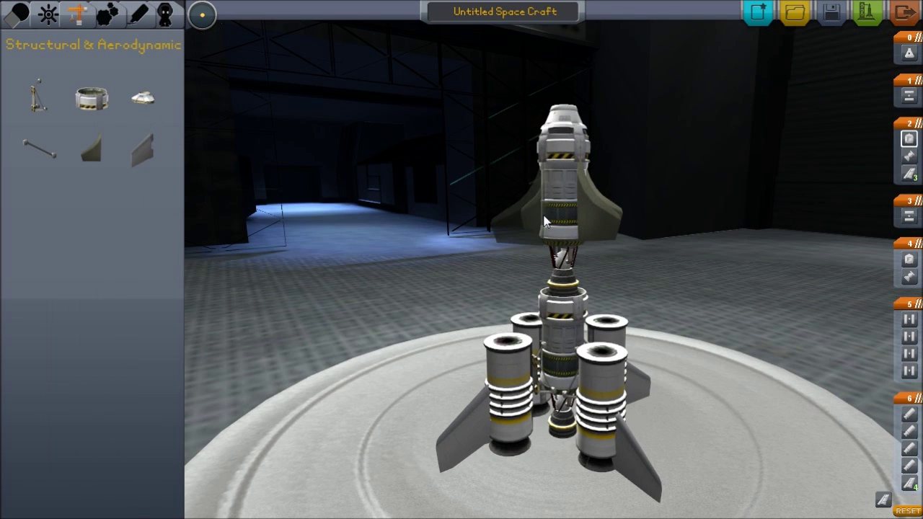
pyautogui.moveTo(548, 219); pyautogui.dragTo(793, 217)
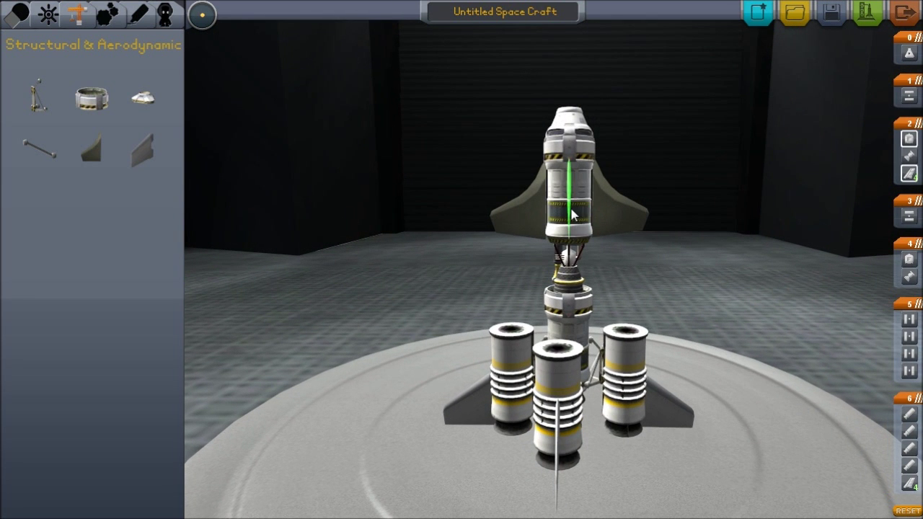
pyautogui.moveTo(583, 191); pyautogui.dragTo(476, 87)
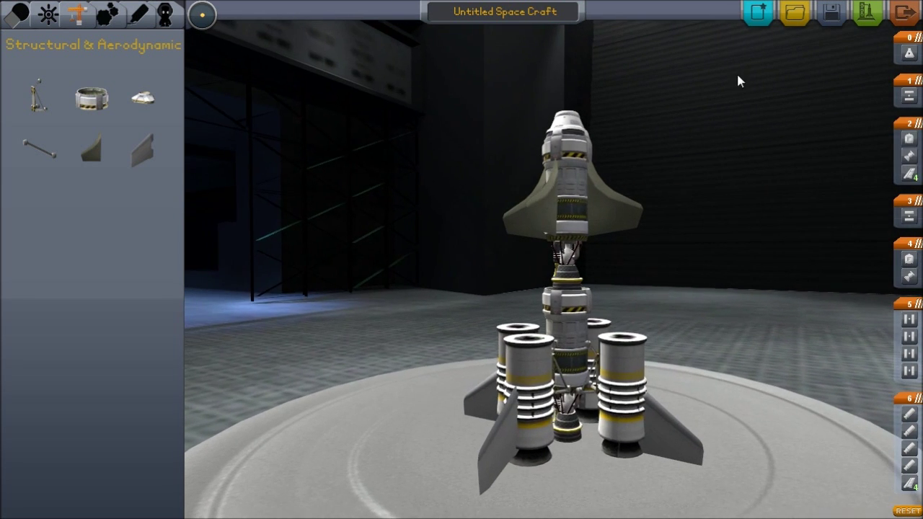
# Move the rocket to the launch pad, skipping the flight training tutorial
pyautogui.click(871, 20)
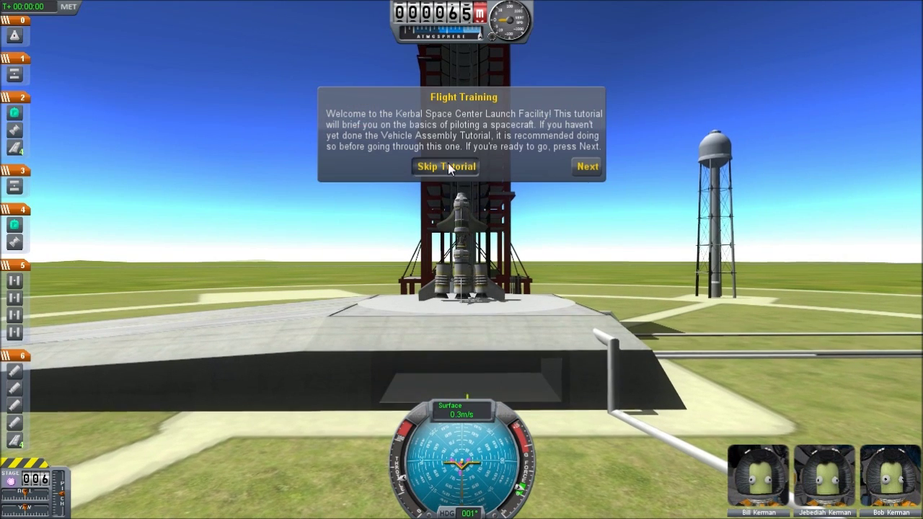
pyautogui.click(443, 170)
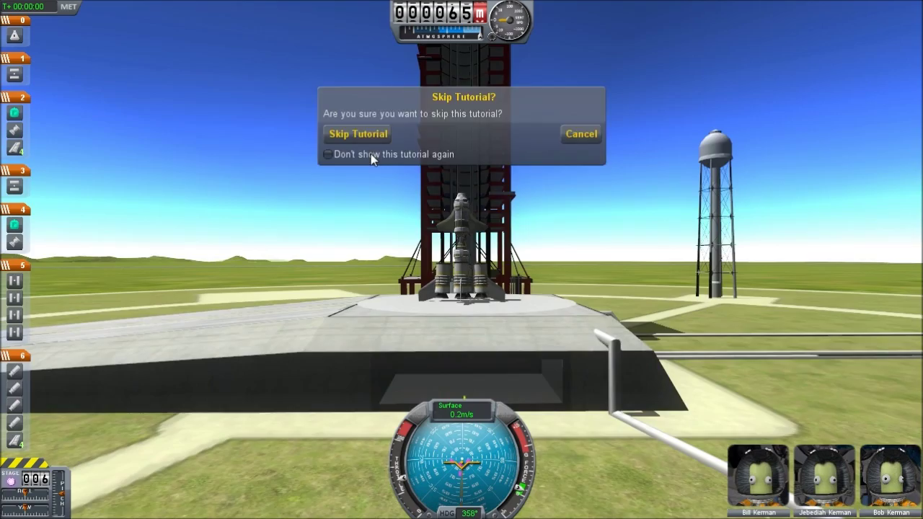
pyautogui.click(358, 134)
pyautogui.moveTo(374, 157); pyautogui.dragTo(141, 273)
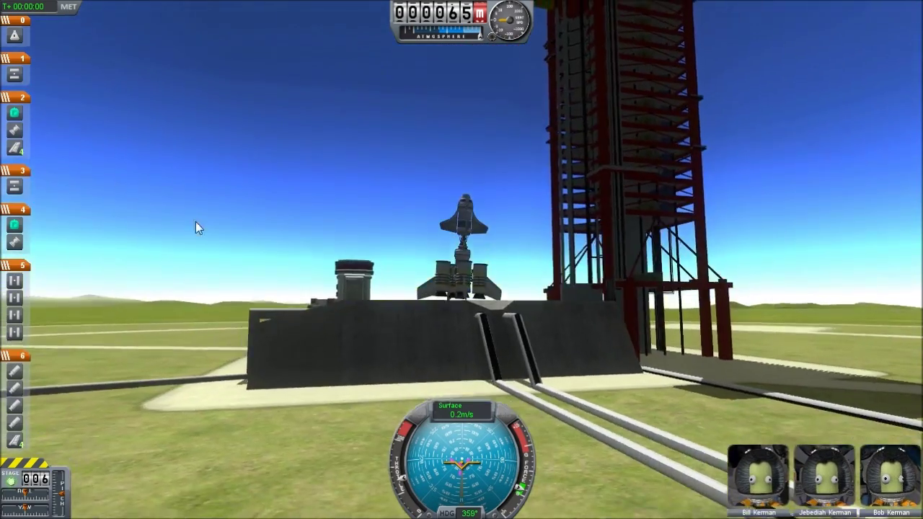
# Fire three stages, watch the rocket tumble and crash, then end the flight
pyautogui.press('space')
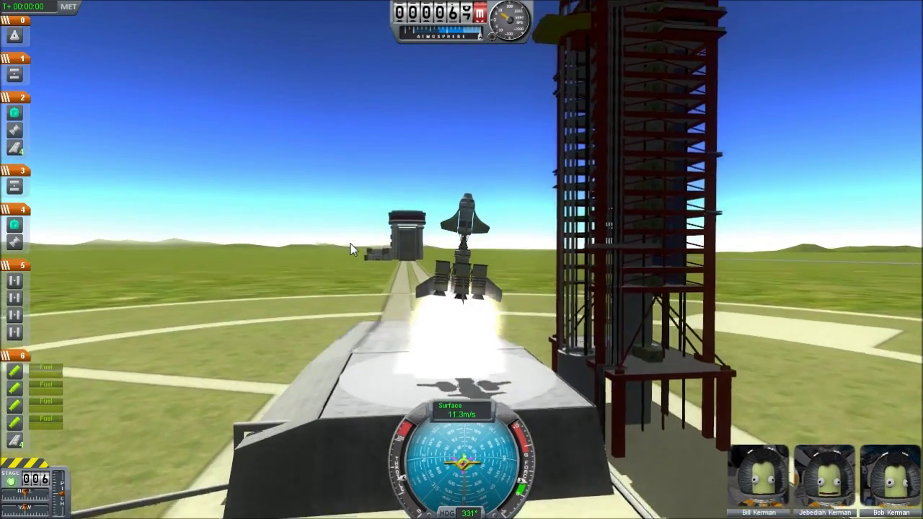
pyautogui.press('space')
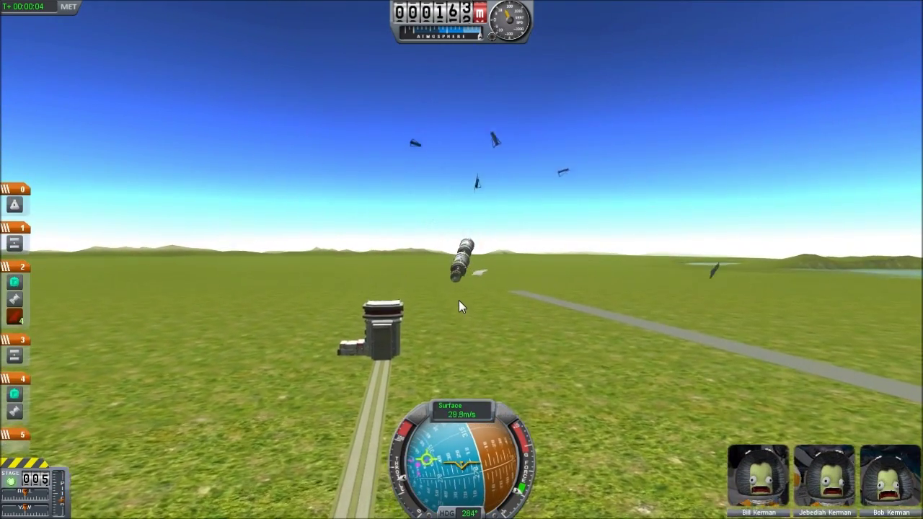
pyautogui.press('space')
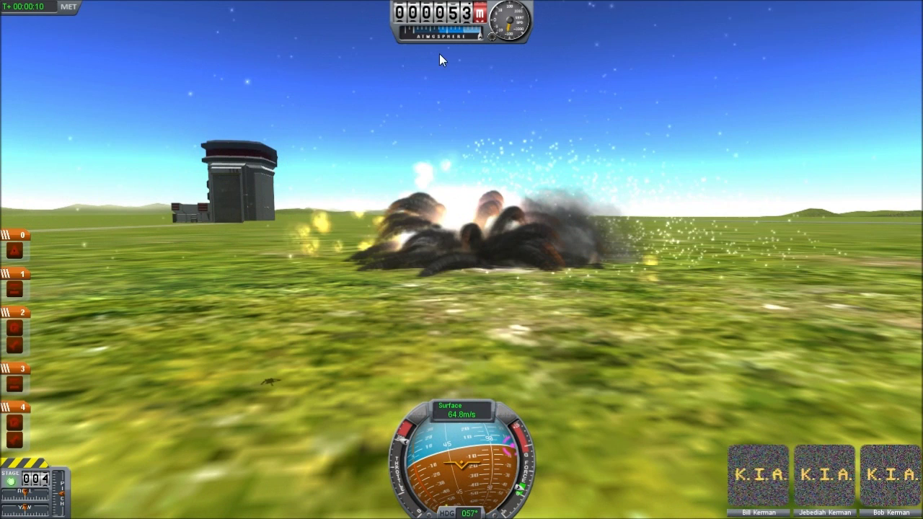
pyautogui.press('Escape')
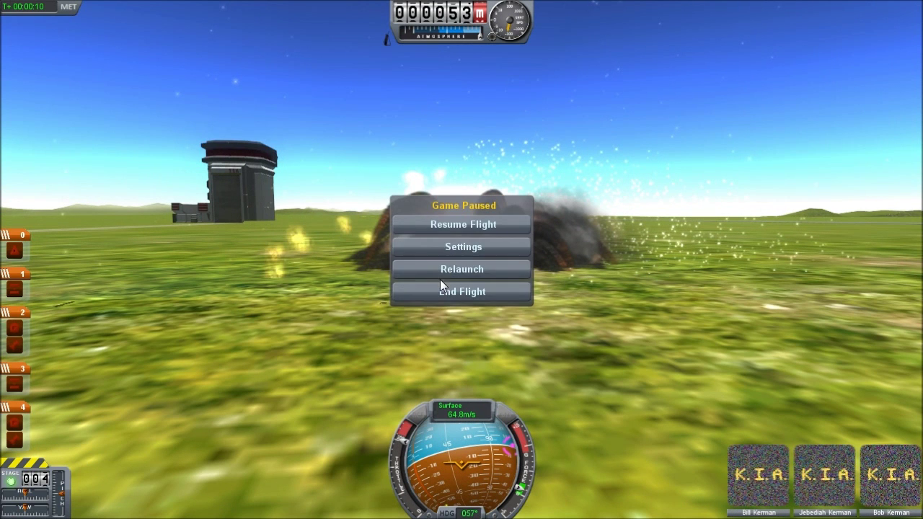
pyautogui.click(436, 297)
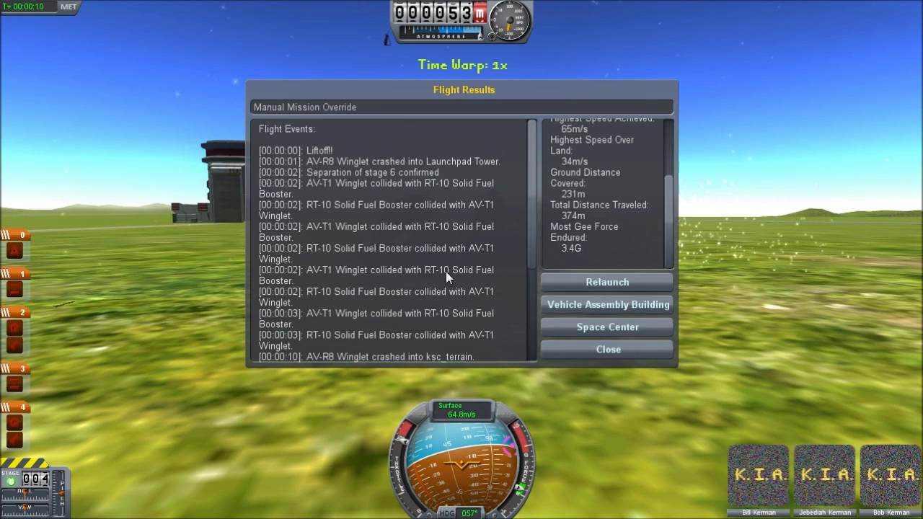
# Return to the assembly building, detach a booster tank and set it aside
pyautogui.click(558, 304)
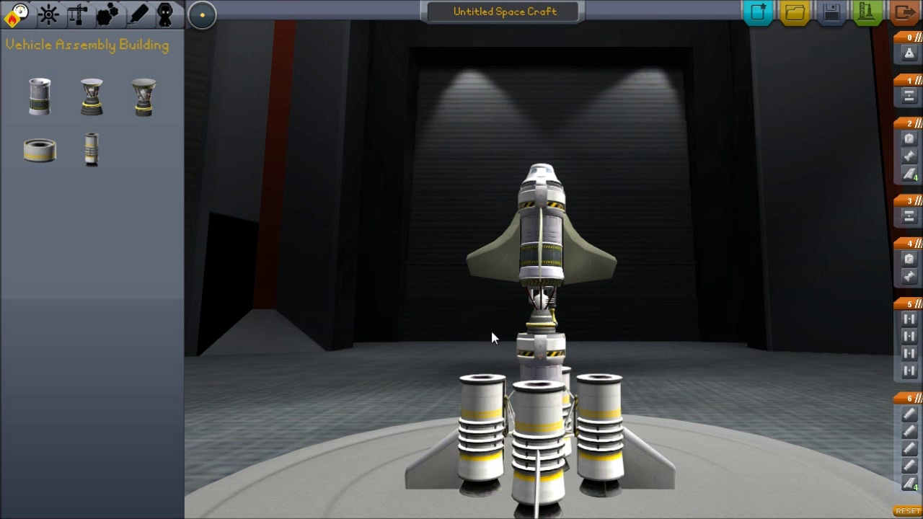
pyautogui.moveTo(708, 323)
pyautogui.mouseDown()
pyautogui.moveTo(331, 317)
pyautogui.moveTo(282, 280)
pyautogui.moveTo(282, 351)
pyautogui.moveTo(271, 229)
pyautogui.moveTo(452, 364)
pyautogui.mouseUp()
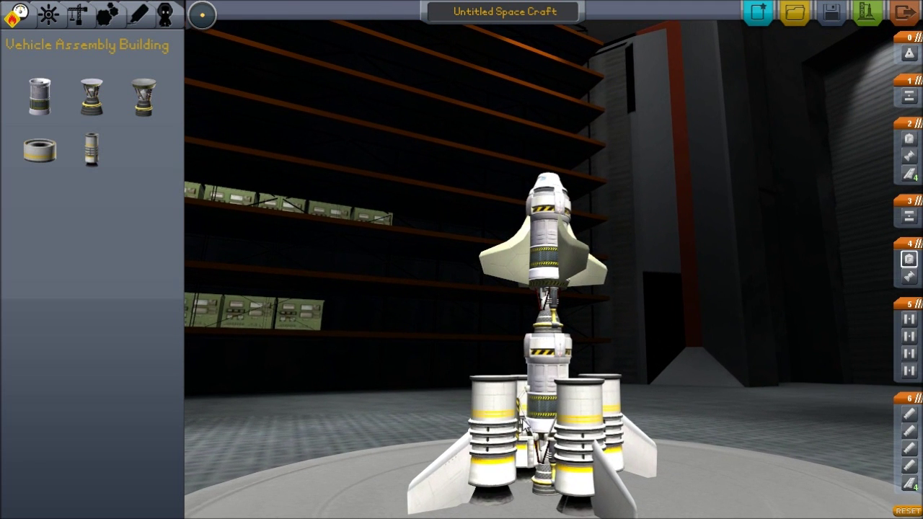
pyautogui.click(484, 411)
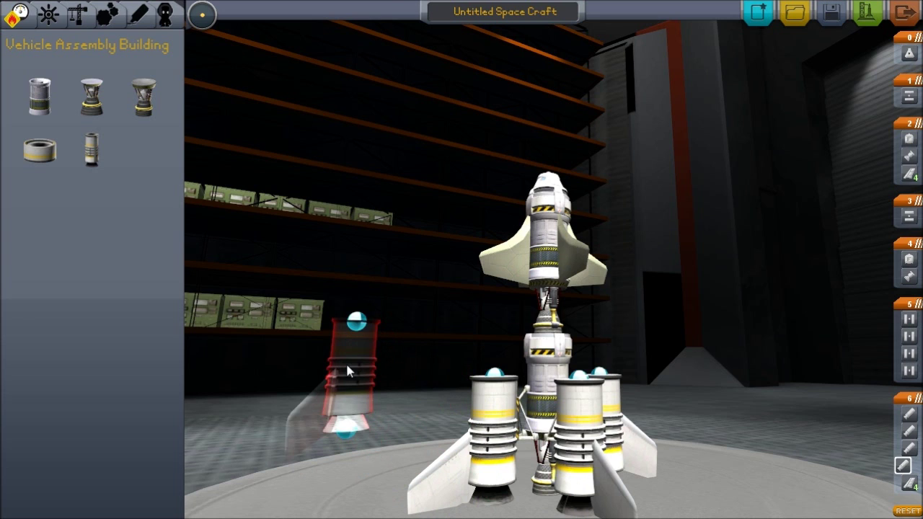
pyautogui.click(342, 357)
pyautogui.moveTo(453, 399)
pyautogui.mouseDown()
pyautogui.moveTo(463, 367)
pyautogui.moveTo(640, 325)
pyautogui.moveTo(626, 341)
pyautogui.moveTo(480, 378)
pyautogui.moveTo(507, 407)
pyautogui.moveTo(387, 438)
pyautogui.moveTo(708, 387)
pyautogui.moveTo(726, 345)
pyautogui.moveTo(537, 392)
pyautogui.mouseUp()
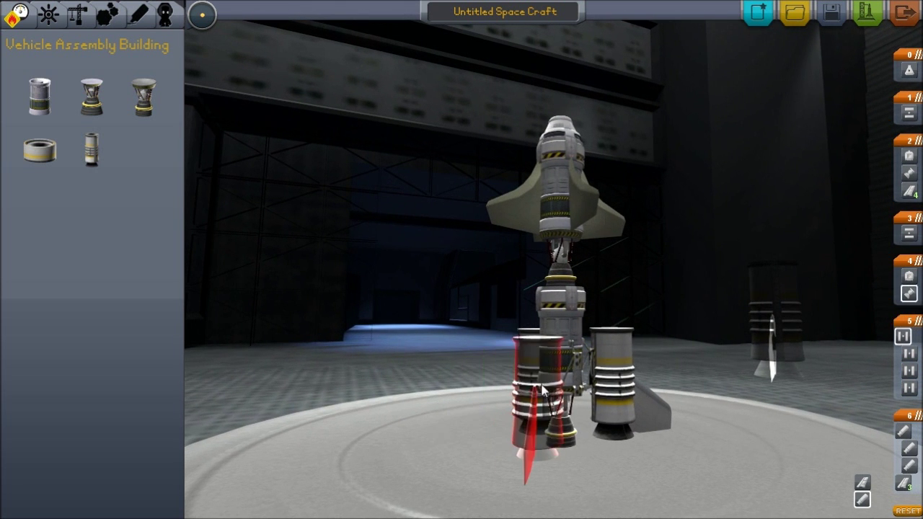
# Reattach the finned left booster symmetrically at the rocket base
pyautogui.click(505, 371)
pyautogui.moveTo(465, 353); pyautogui.dragTo(708, 302)
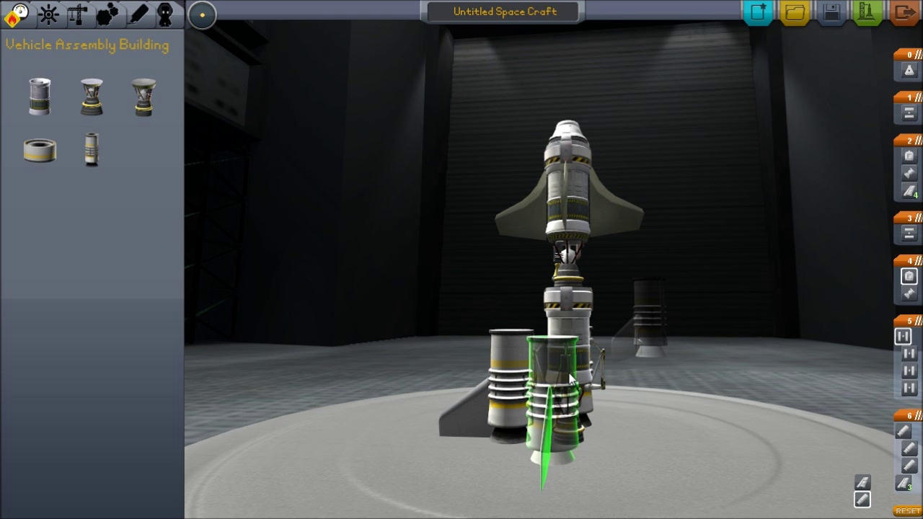
pyautogui.moveTo(596, 375)
pyautogui.mouseDown()
pyautogui.moveTo(274, 309)
pyautogui.moveTo(458, 365)
pyautogui.mouseUp()
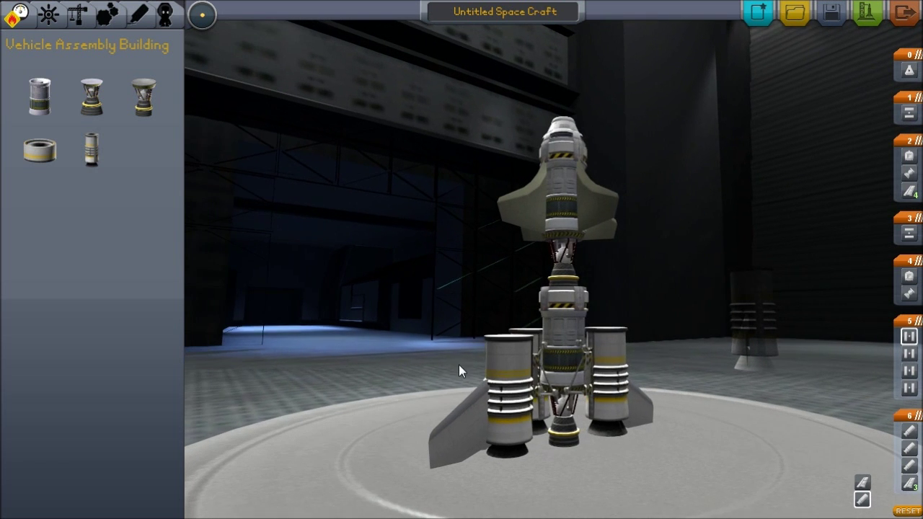
pyautogui.click(539, 367)
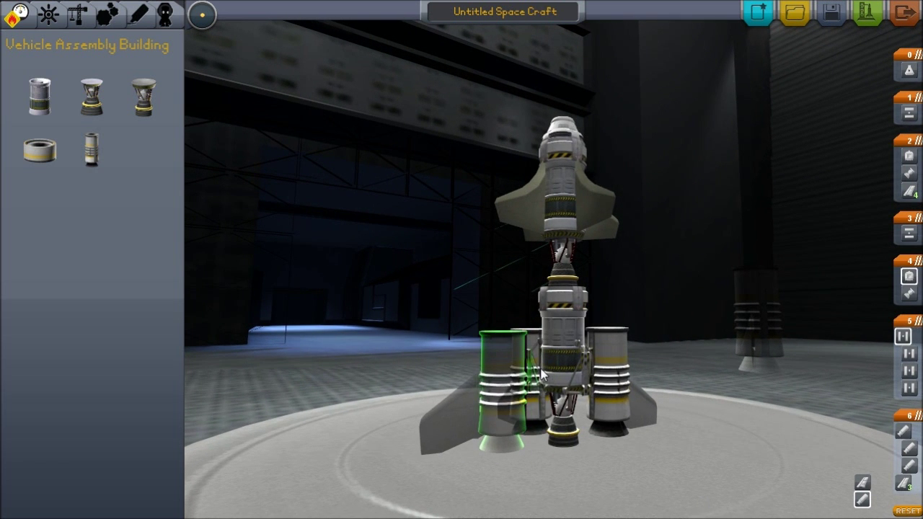
pyautogui.moveTo(412, 375)
pyautogui.mouseDown()
pyautogui.moveTo(685, 368)
pyautogui.moveTo(274, 346)
pyautogui.moveTo(459, 381)
pyautogui.moveTo(551, 382)
pyautogui.mouseUp()
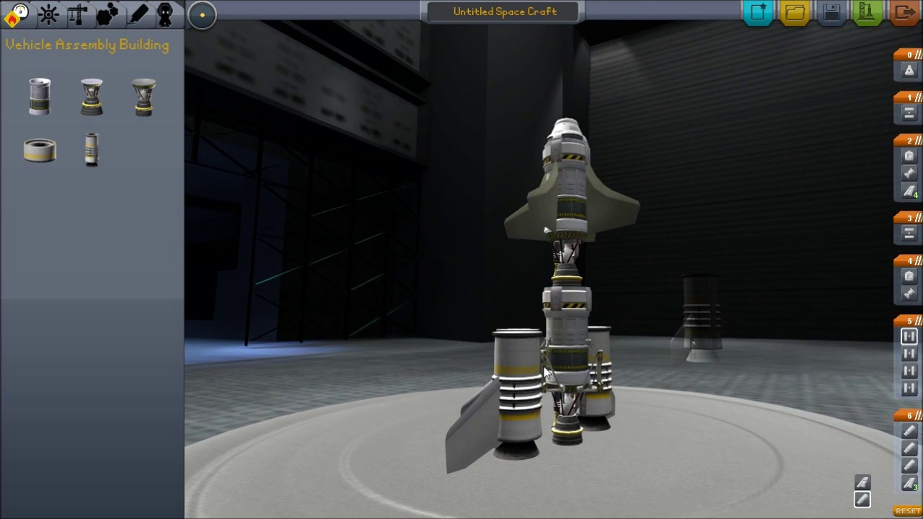
pyautogui.click(546, 375)
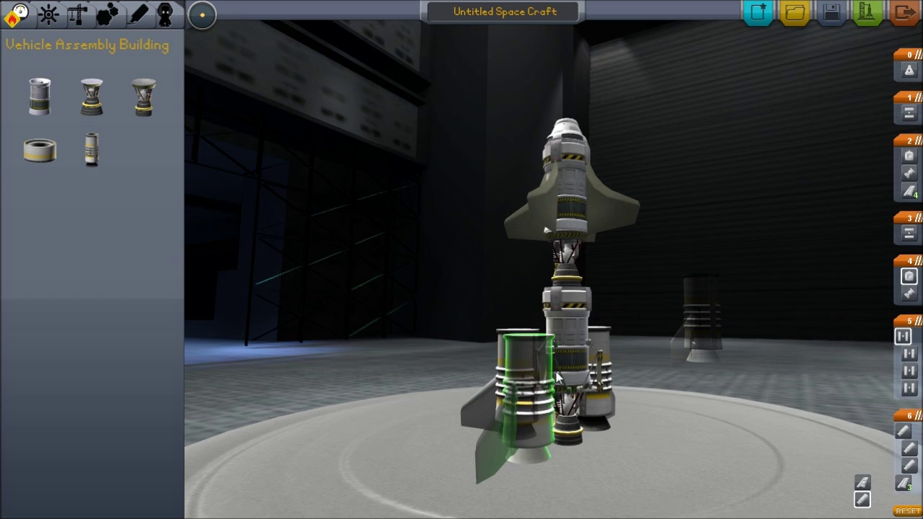
pyautogui.click(557, 375)
pyautogui.moveTo(577, 374)
pyautogui.mouseDown()
pyautogui.moveTo(791, 362)
pyautogui.moveTo(534, 367)
pyautogui.moveTo(790, 348)
pyautogui.mouseUp()
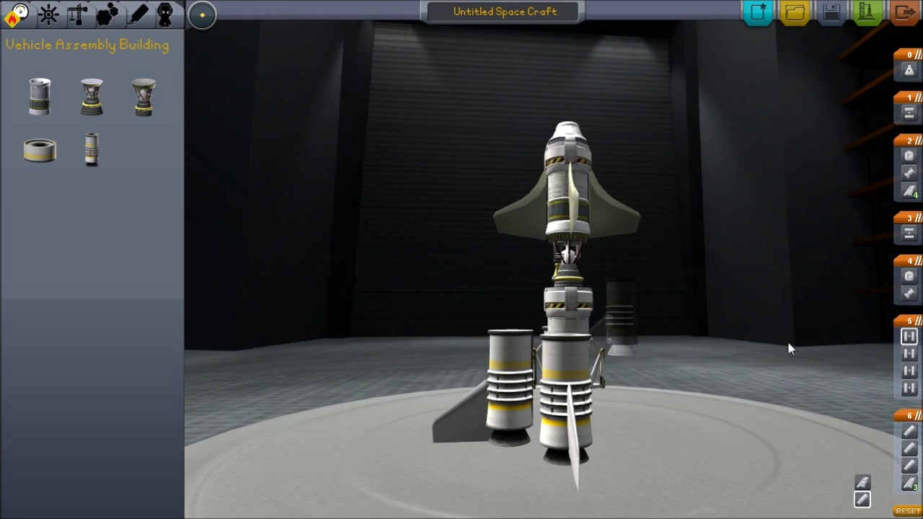
pyautogui.moveTo(447, 346)
pyautogui.mouseDown()
pyautogui.moveTo(790, 368)
pyautogui.moveTo(593, 369)
pyautogui.moveTo(681, 367)
pyautogui.moveTo(660, 362)
pyautogui.moveTo(890, 335)
pyautogui.moveTo(408, 344)
pyautogui.moveTo(817, 348)
pyautogui.moveTo(656, 349)
pyautogui.moveTo(43, 339)
pyautogui.moveTo(451, 334)
pyautogui.moveTo(164, 331)
pyautogui.moveTo(513, 386)
pyautogui.mouseUp()
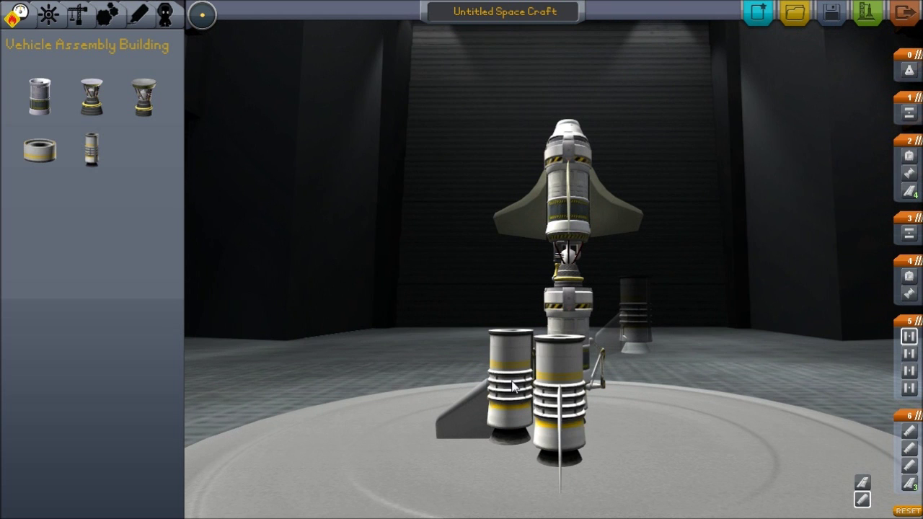
# Fin the lower booster on both sides and attach the loose fuel section under the central stack
pyautogui.click(569, 357)
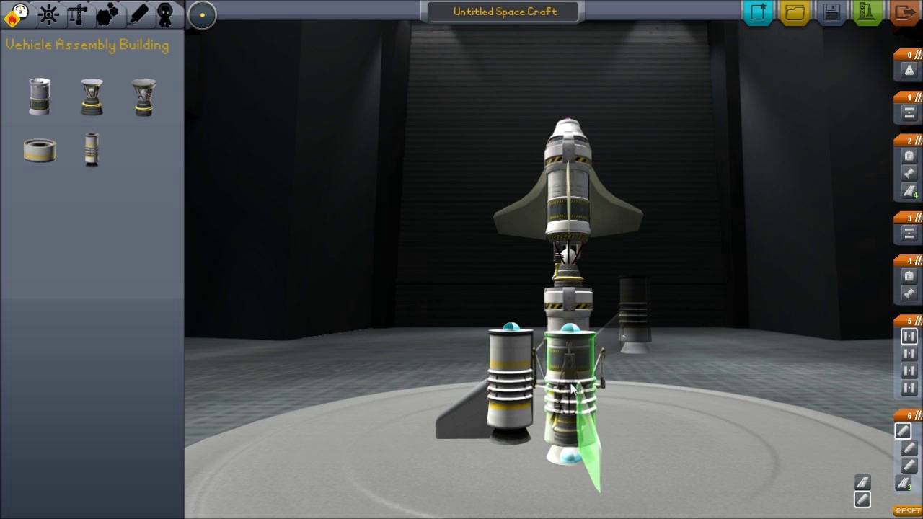
pyautogui.moveTo(570, 390); pyautogui.dragTo(579, 422)
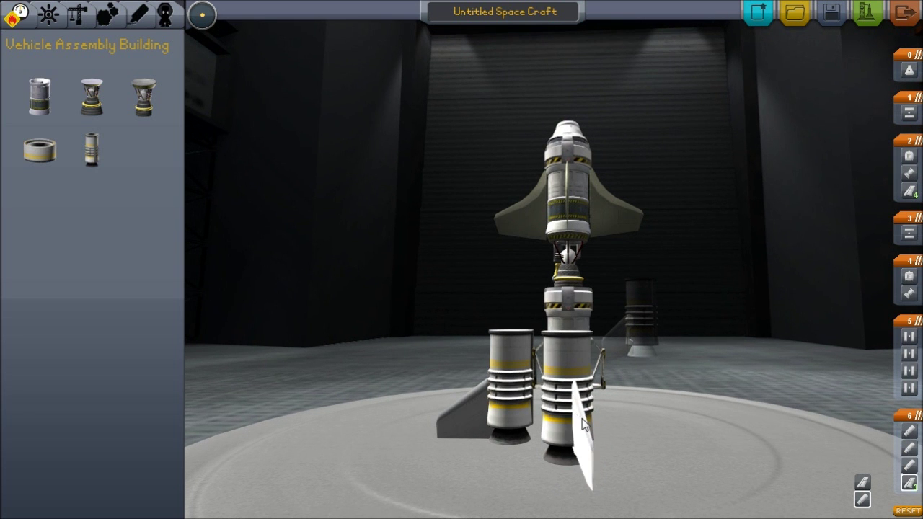
pyautogui.click(575, 424)
pyautogui.moveTo(668, 376)
pyautogui.mouseDown()
pyautogui.moveTo(258, 338)
pyautogui.moveTo(550, 362)
pyautogui.moveTo(551, 303)
pyautogui.mouseUp()
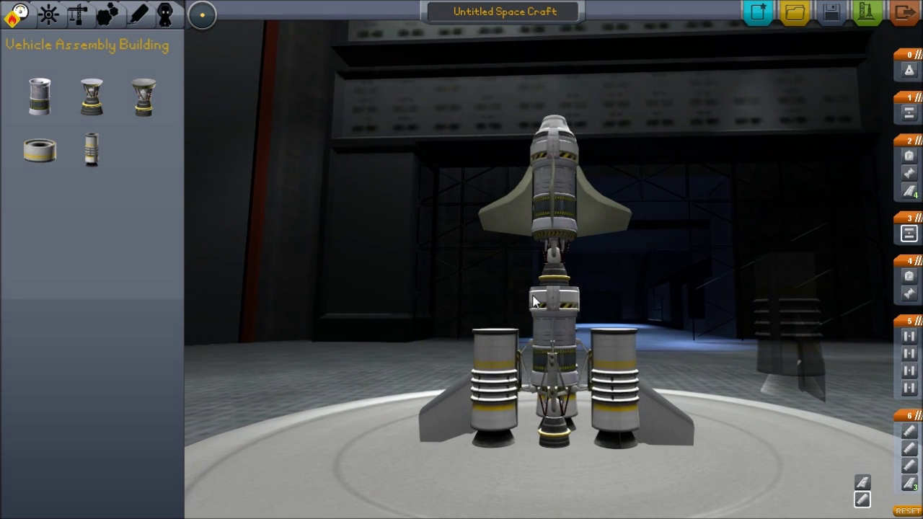
pyautogui.click(781, 298)
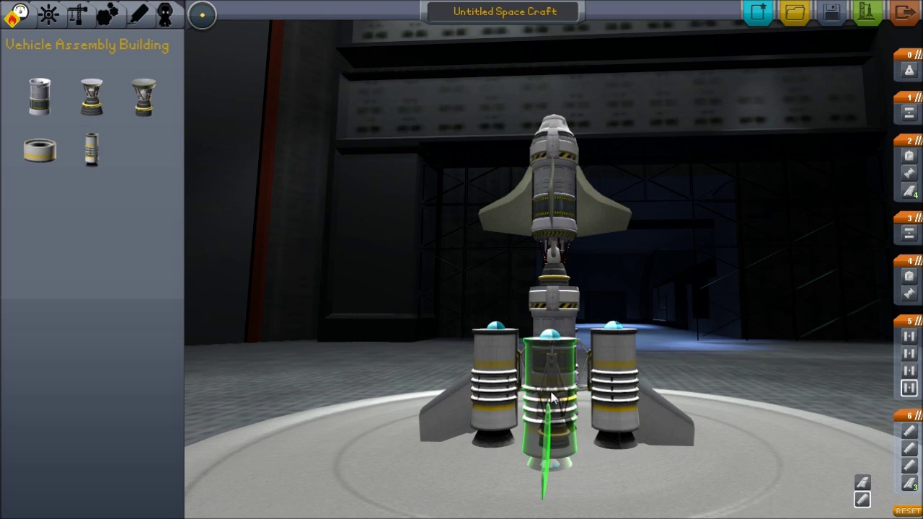
pyautogui.click(554, 393)
pyautogui.moveTo(608, 406); pyautogui.dragTo(381, 301)
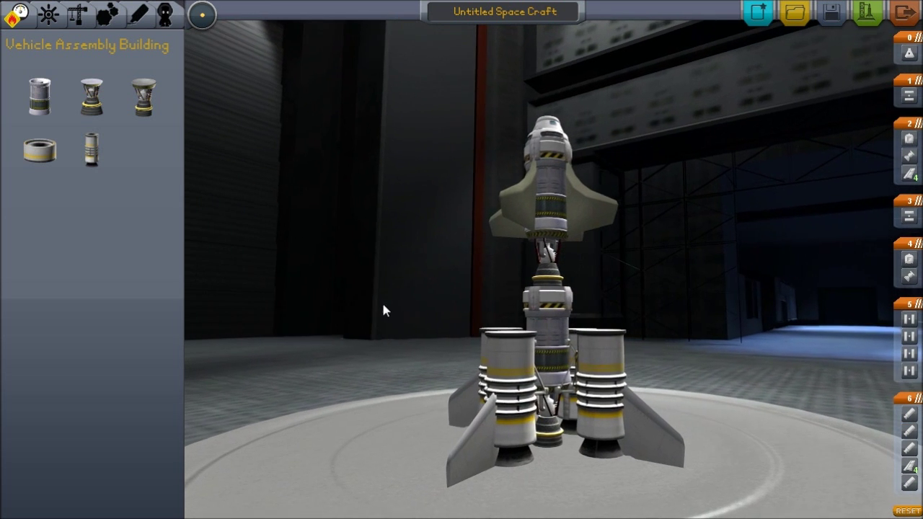
# Send the reworked rocket to the pad and confirm Skip Tutorial
pyautogui.click(869, 18)
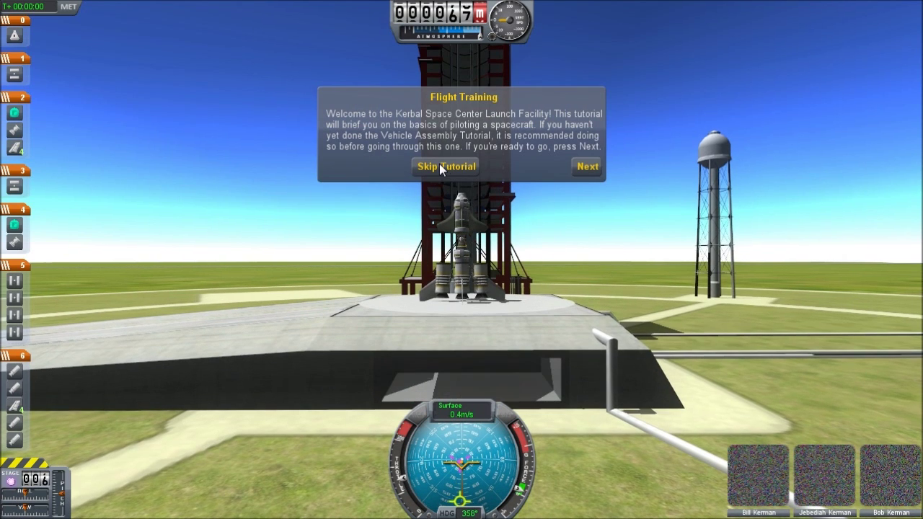
pyautogui.click(442, 165)
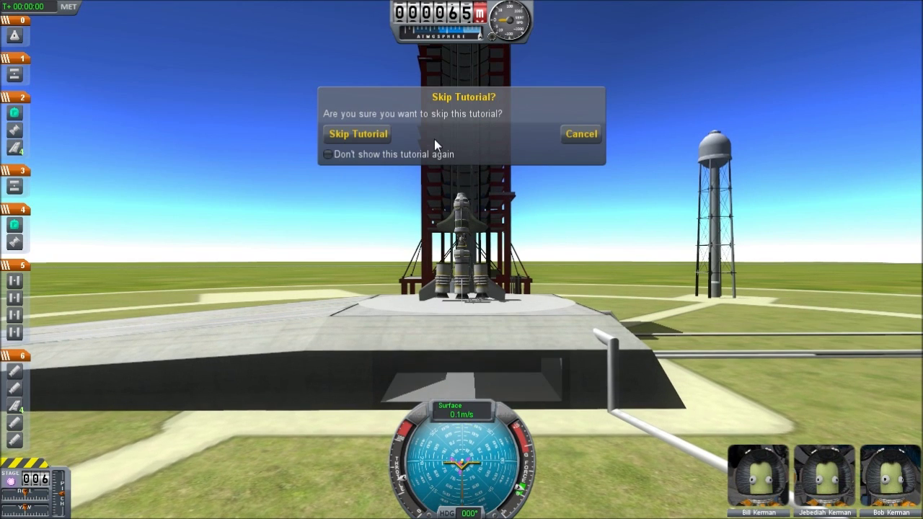
pyautogui.click(366, 132)
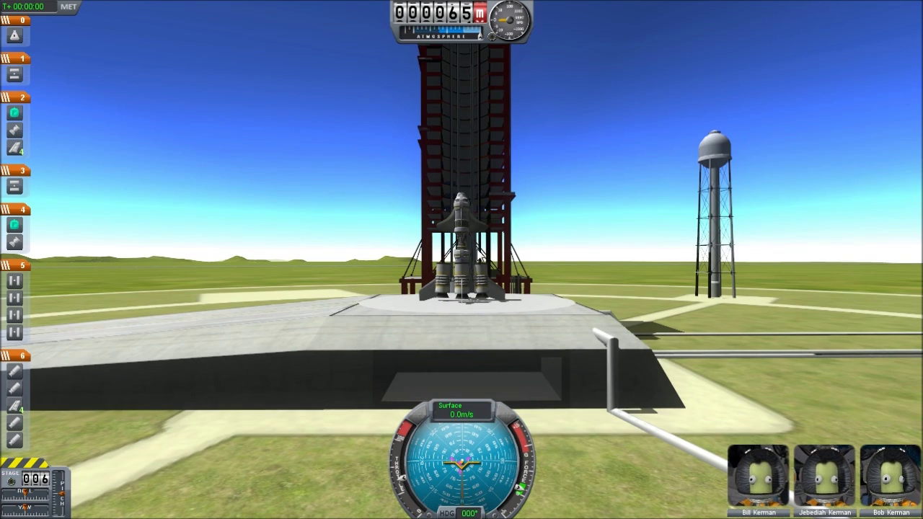
pyautogui.scroll(5, 514, 241)
pyautogui.scroll(5, 441, 280)
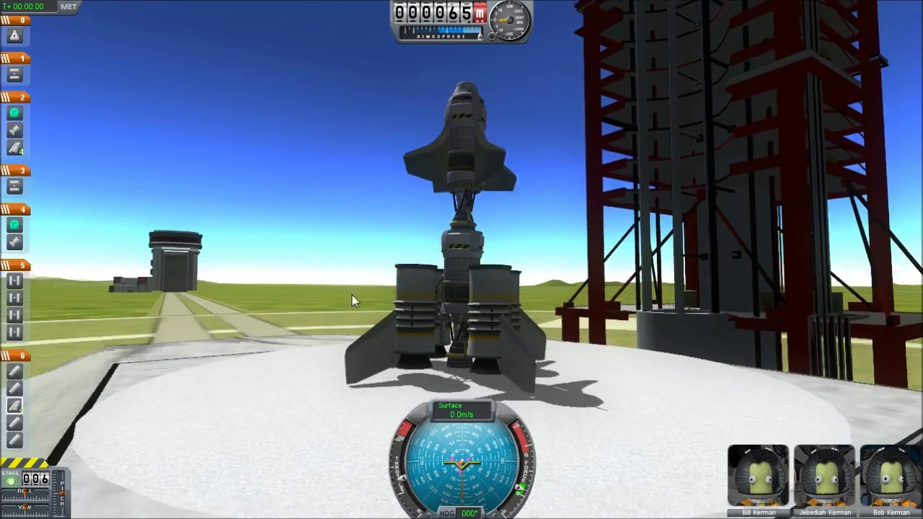
# Ignite the first stage and follow the climb past 1,400 m at about 143 m/s
pyautogui.moveTo(351, 295); pyautogui.dragTo(223, 188)
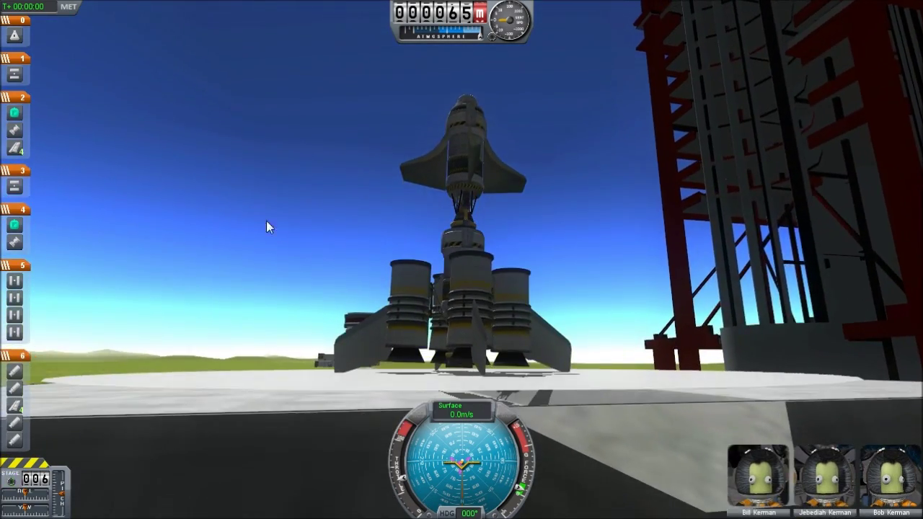
pyautogui.moveTo(267, 220); pyautogui.dragTo(381, 296)
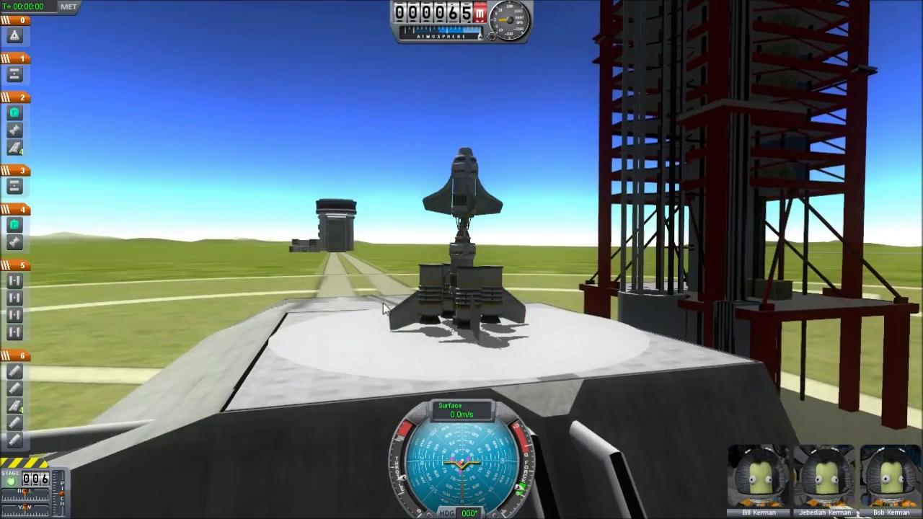
pyautogui.press('space')
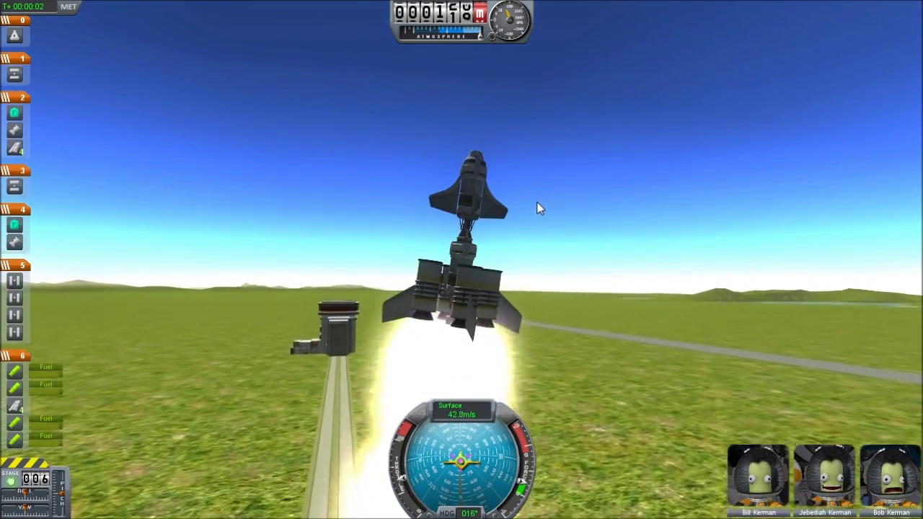
pyautogui.moveTo(537, 209); pyautogui.dragTo(811, 211)
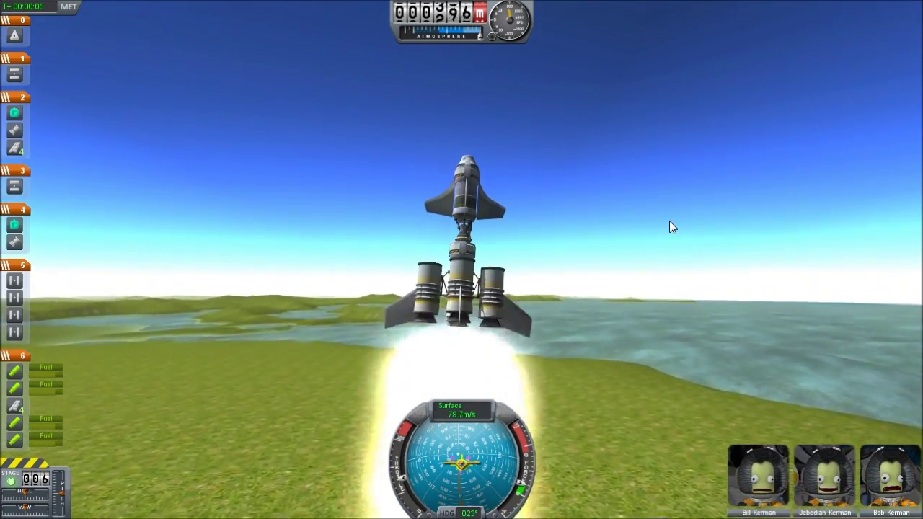
pyautogui.moveTo(669, 220); pyautogui.dragTo(649, 274)
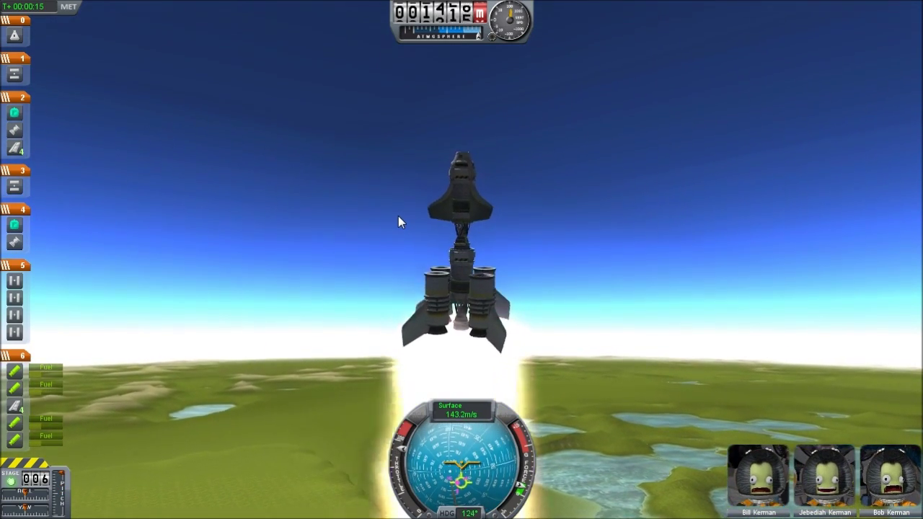
# Stage five times to shed the boosters and spent stages, checking the map view midway
pyautogui.press('space')
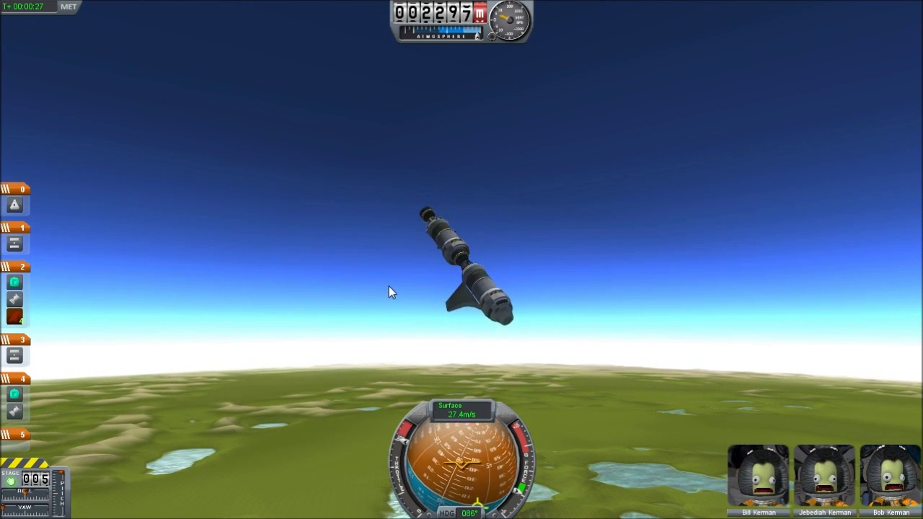
pyautogui.press('space')
pyautogui.press('m')
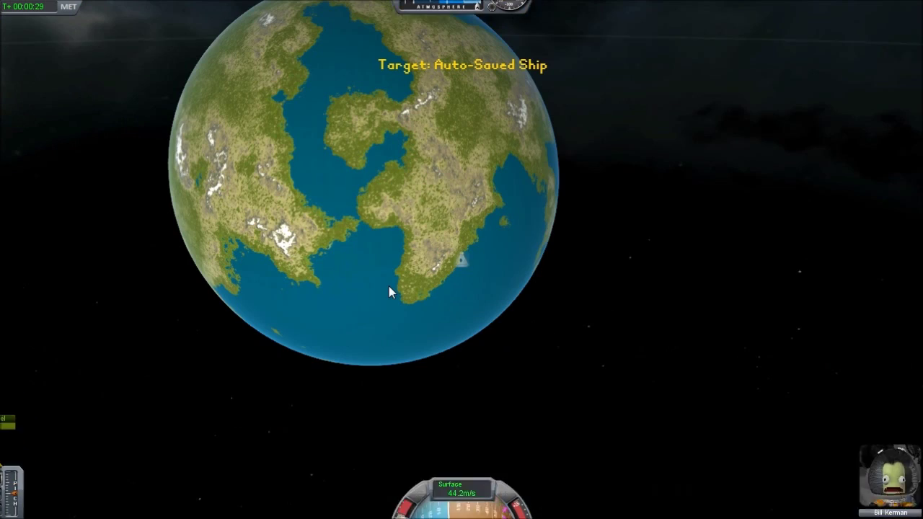
pyautogui.moveTo(461, 260)
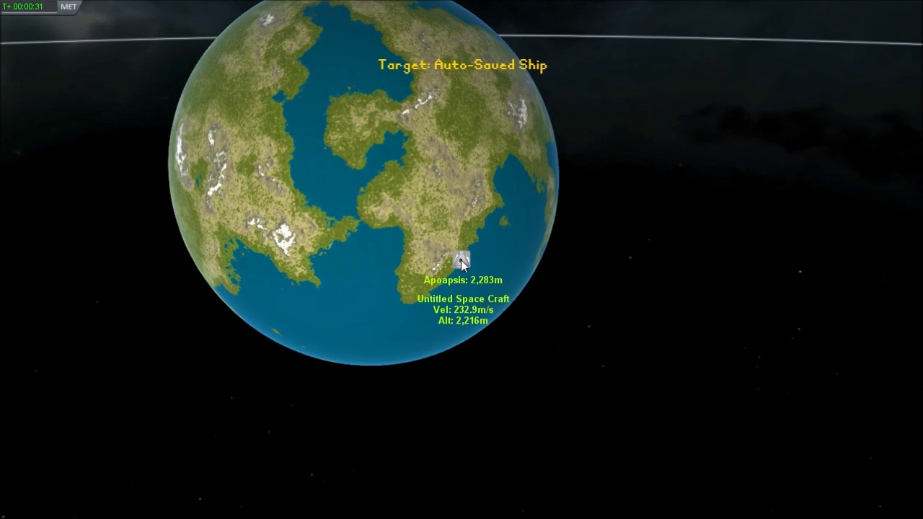
pyautogui.press('m')
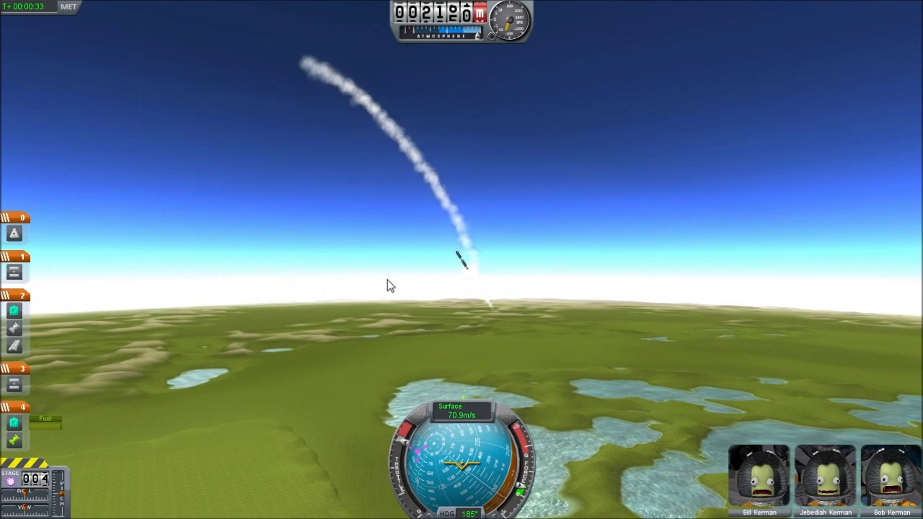
pyautogui.scroll(5, 388, 284)
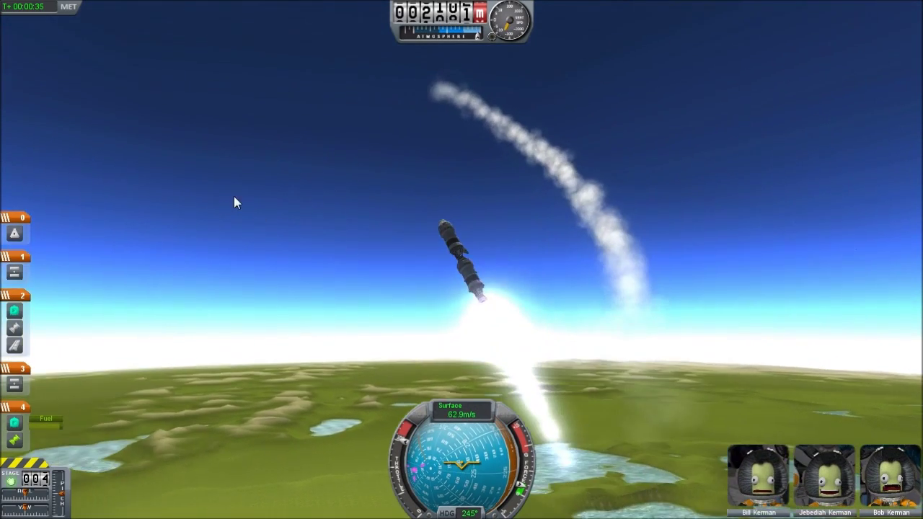
pyautogui.press('space')
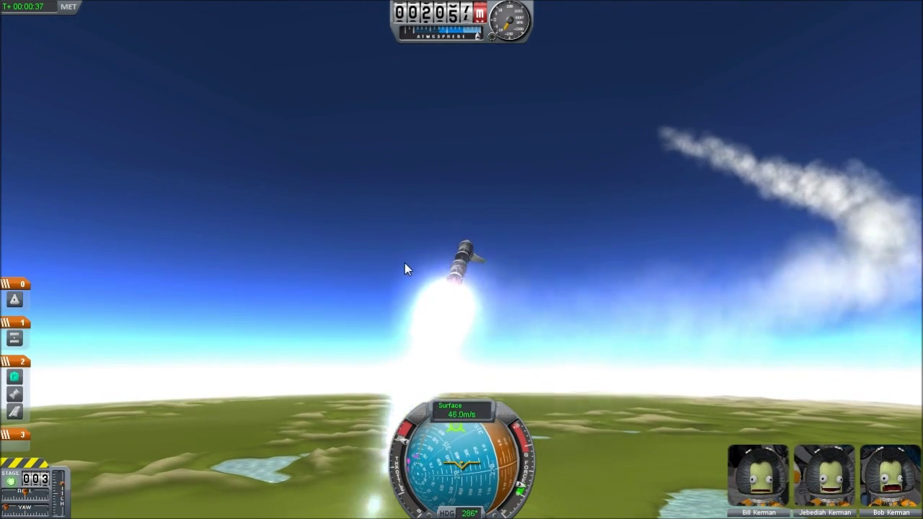
pyautogui.press('space')
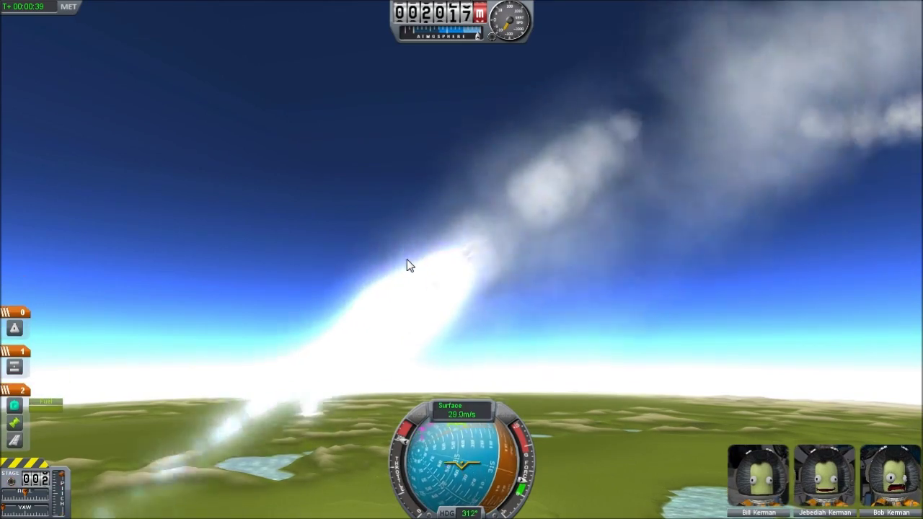
pyautogui.press('space')
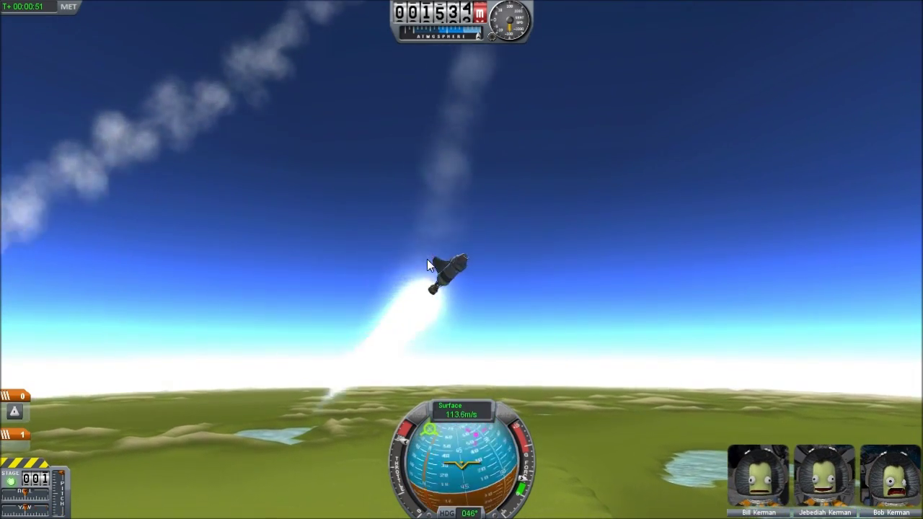
# Fire the last stage and watch the tumbling rocket fall toward the shoreline from below
pyautogui.press('space')
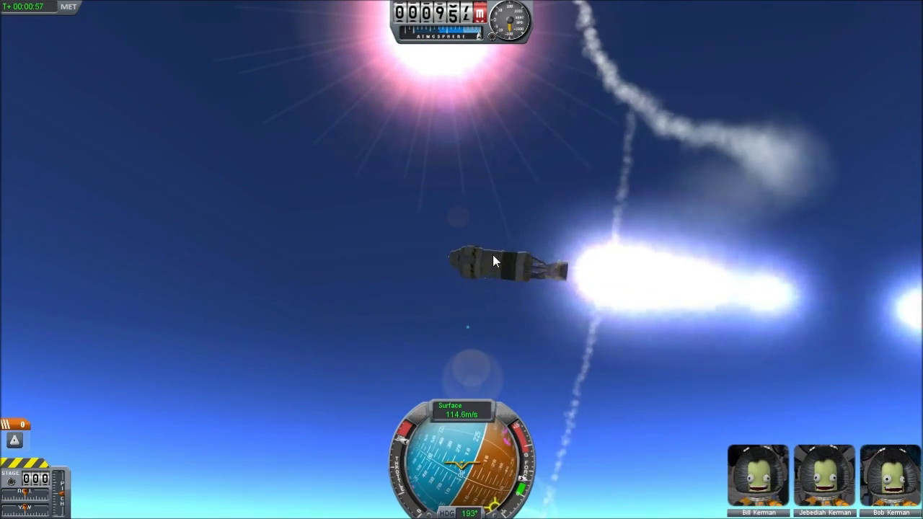
pyautogui.rightClick(492, 255)
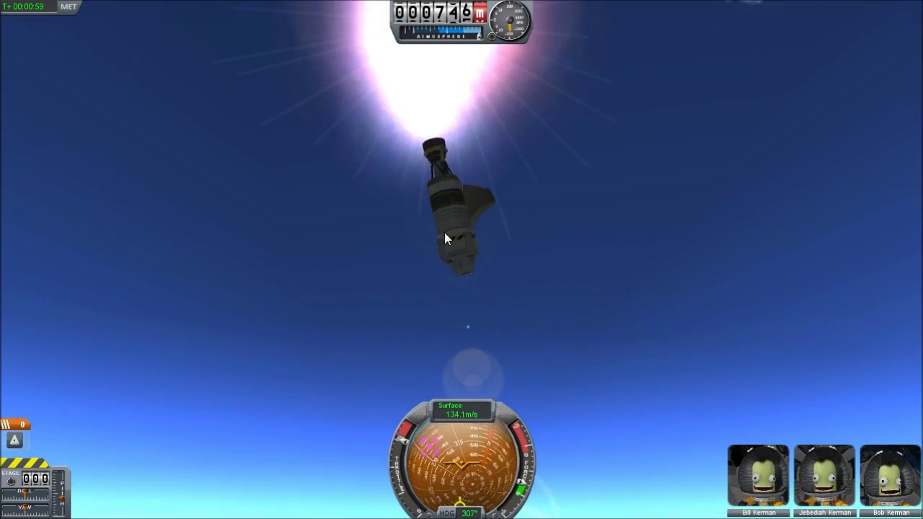
pyautogui.moveTo(444, 232)
pyautogui.mouseDown()
pyautogui.moveTo(344, 292)
pyautogui.moveTo(498, 276)
pyautogui.mouseUp()
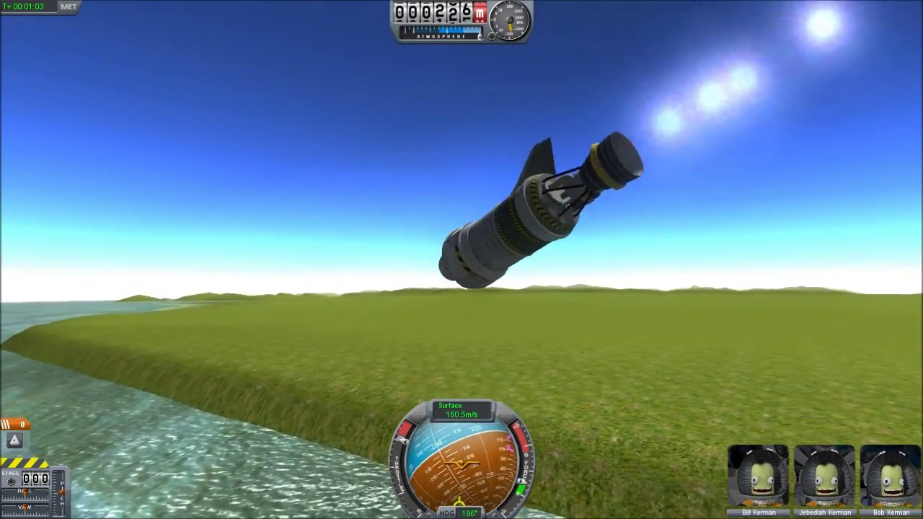